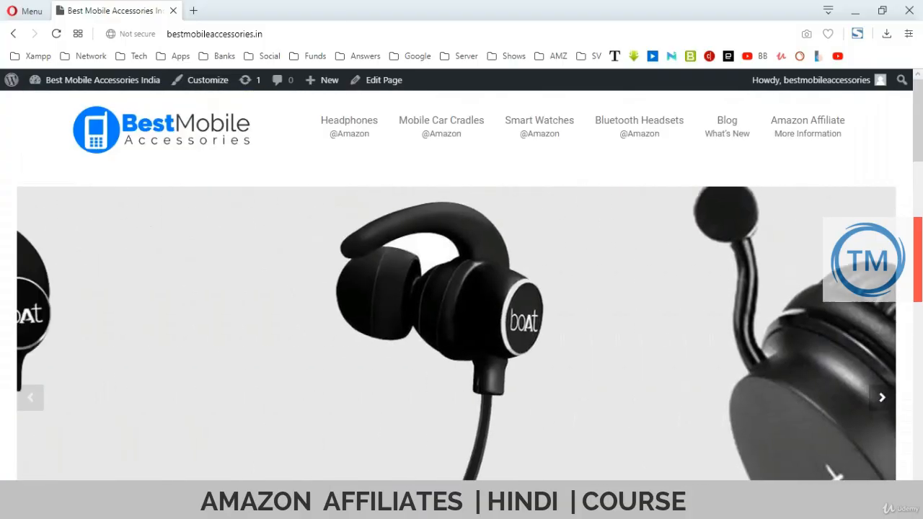
Open the site's WordPress dashboard and close the two extra browser windows.
mouse_move(94, 80)
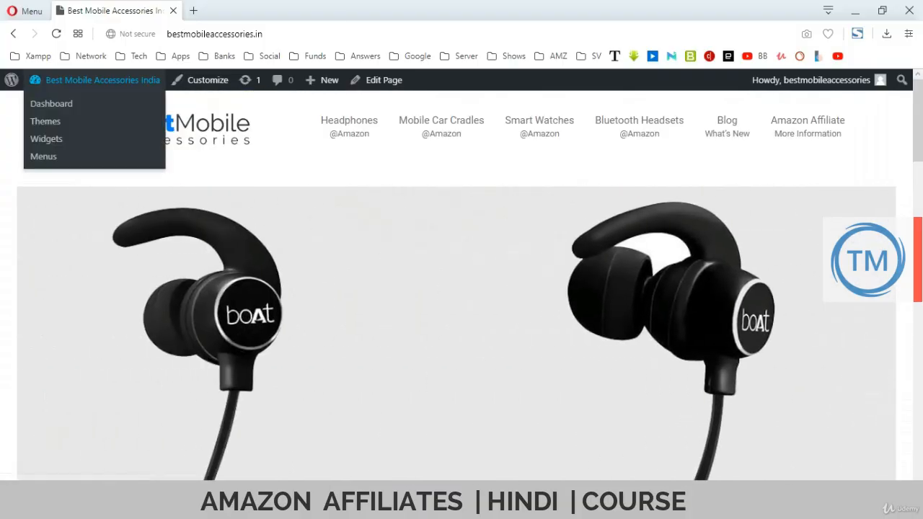
left_click(49, 101)
key("alt+Tab")
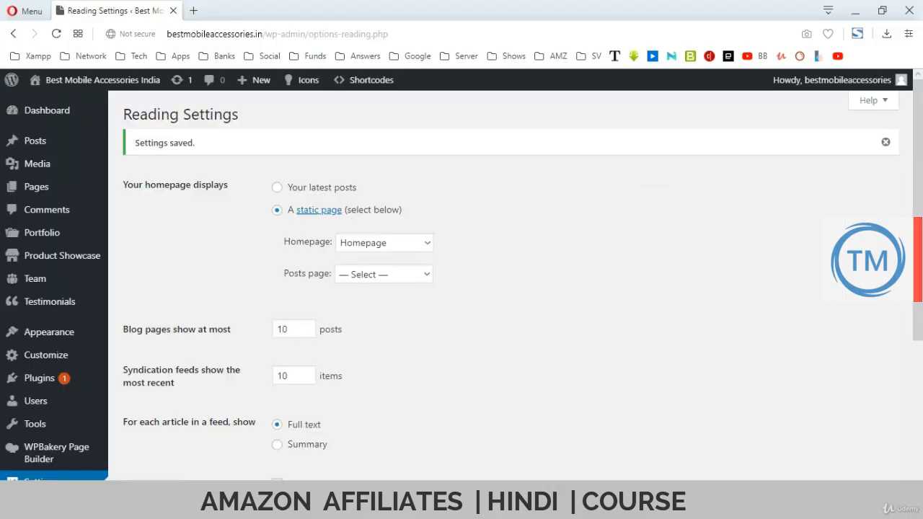
key("alt+Tab")
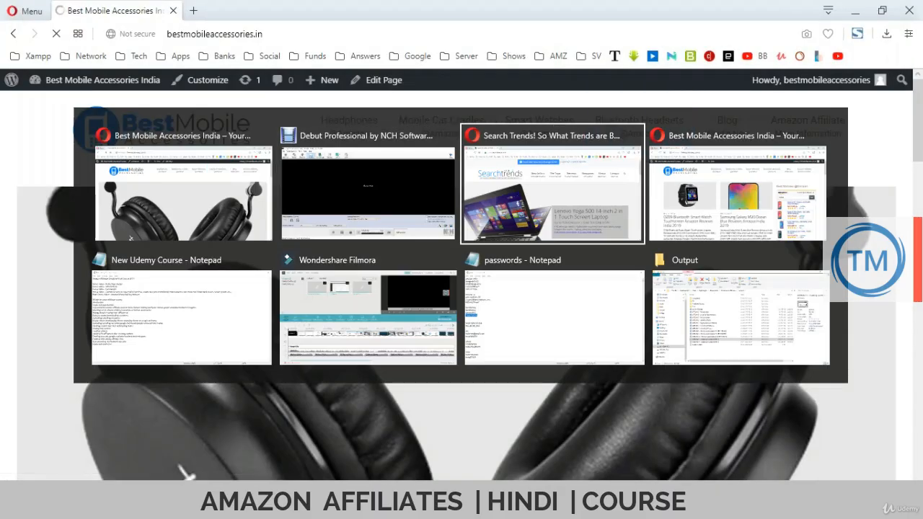
left_click(909, 10)
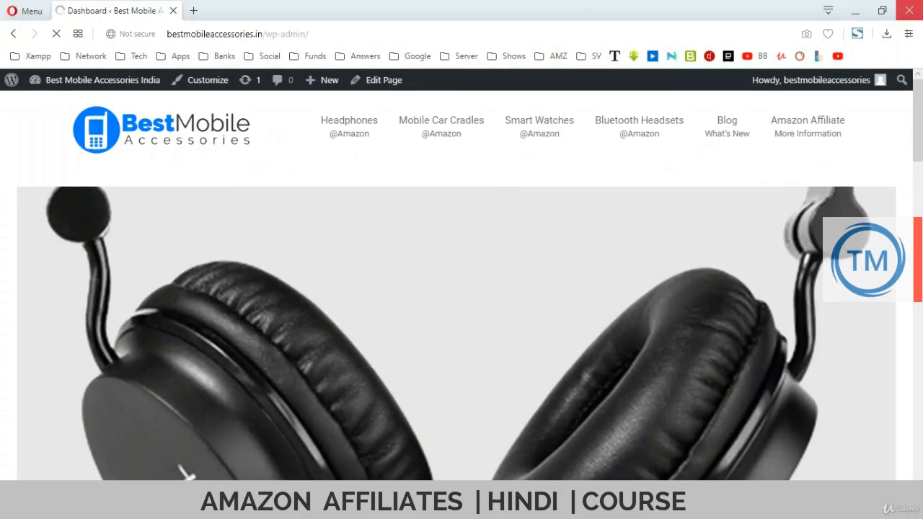
key("alt+Tab")
key("alt+Tab")
left_click(910, 10)
key("alt+Tab")
key("alt+Tab")
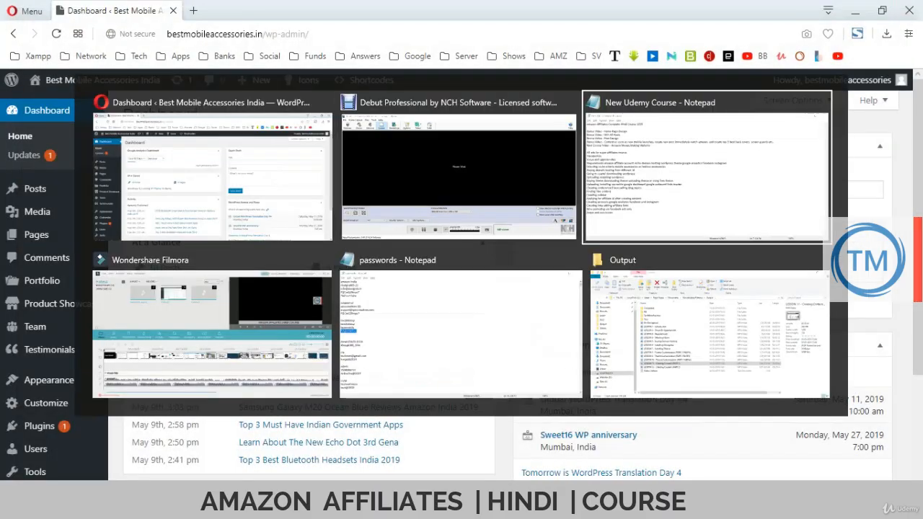
key("alt+Tab")
key("alt+Tab")
key("alt+Tab")
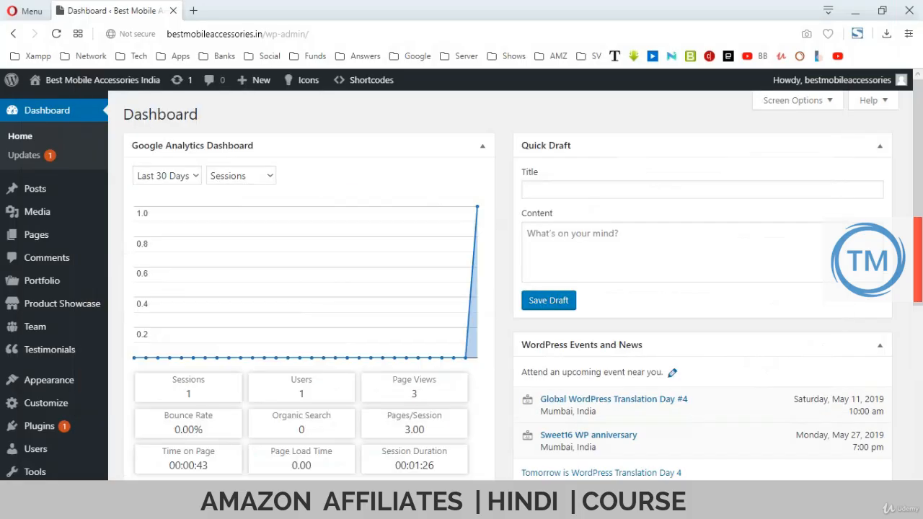
Search the new plugins for "yoast seo plugin" and install Yoast SEO.
mouse_move(40, 426)
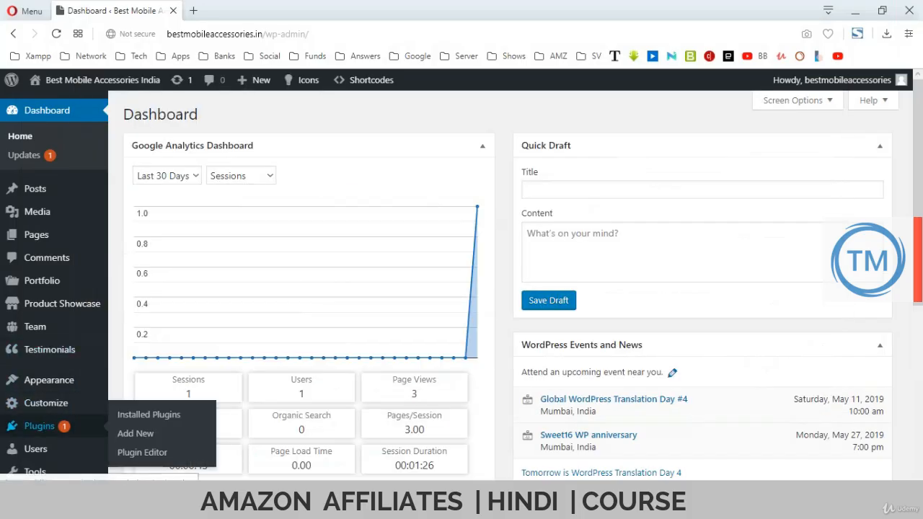
left_click(136, 434)
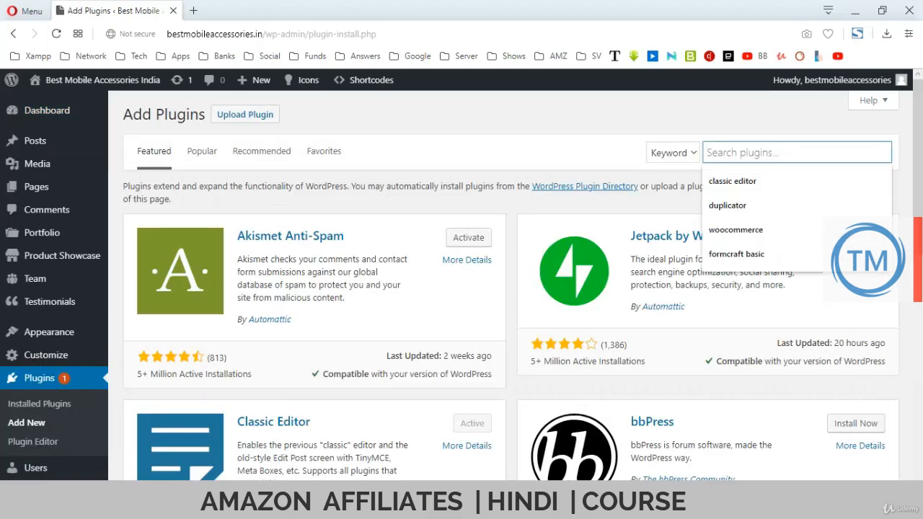
type("yo")
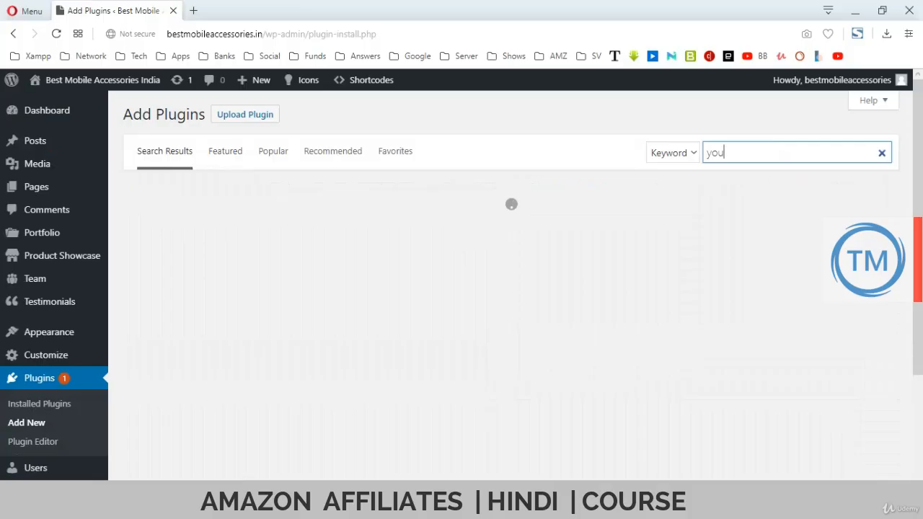
type("ast seo plugin")
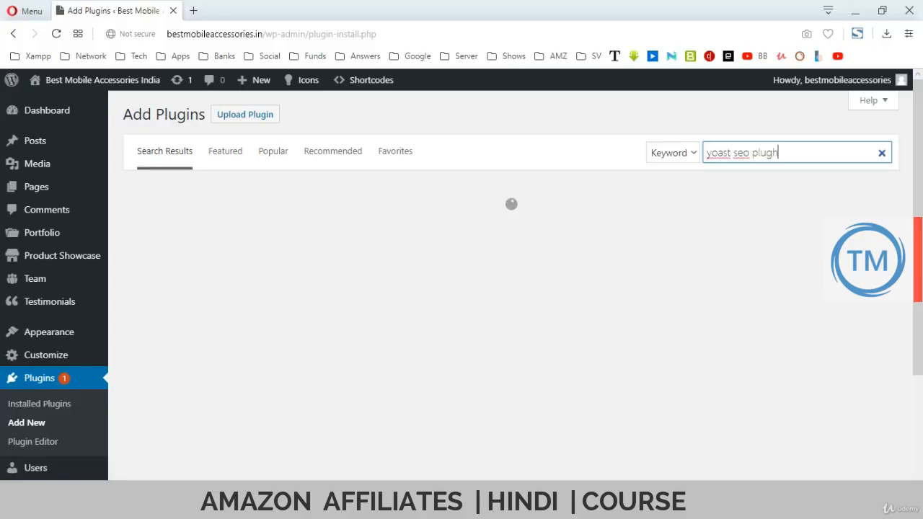
key("BackSpace")
key("BackSpace")
type("in")
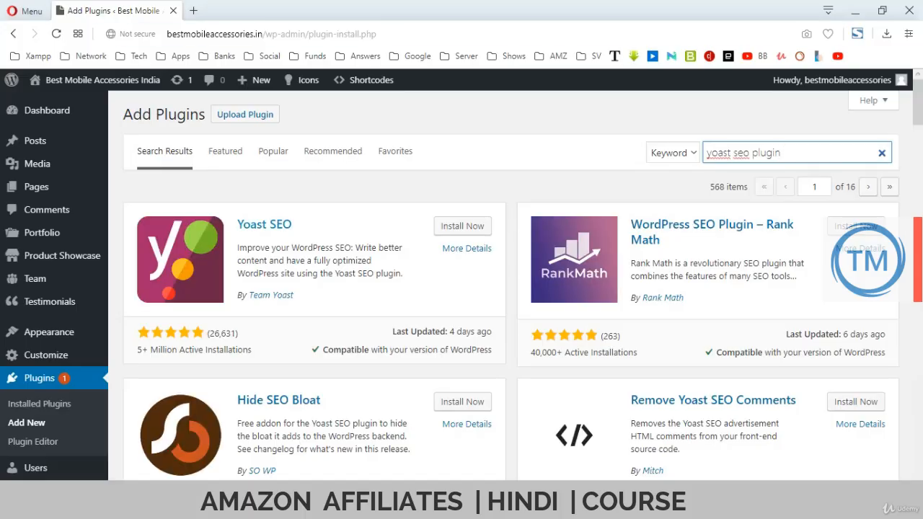
left_click(463, 226)
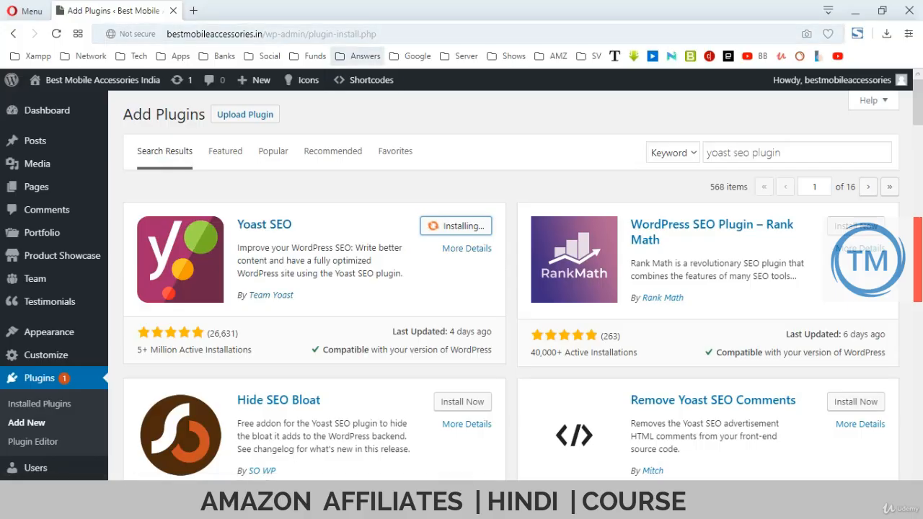
left_click(310, 56)
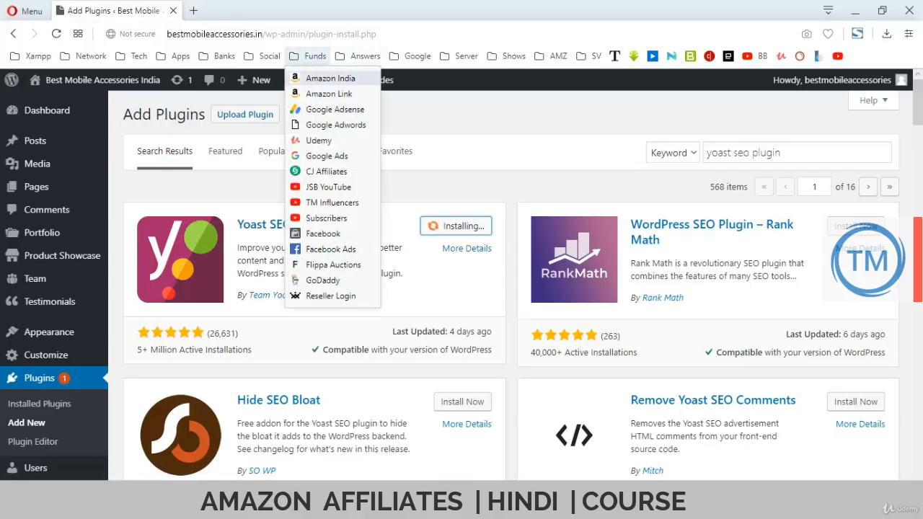
right_click(326, 81)
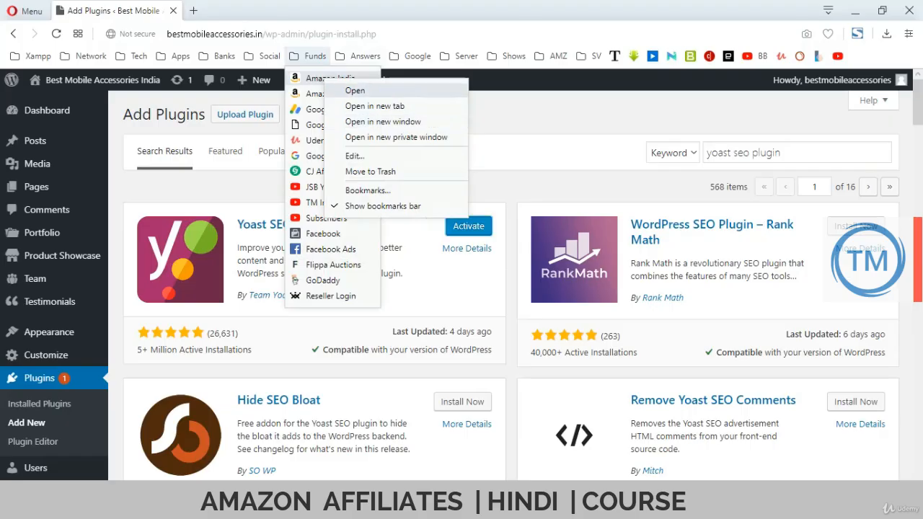
left_click(361, 106)
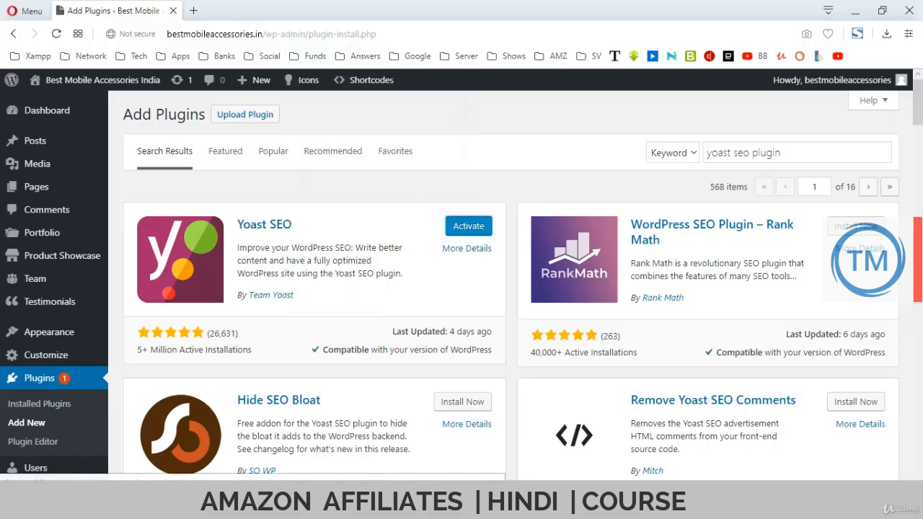
Activate the Yoast SEO plugin and open the post "DZ09 Bluetooth Smart Watch Touchscreen Amazon Reviews India 2019" for editing.
left_click(469, 226)
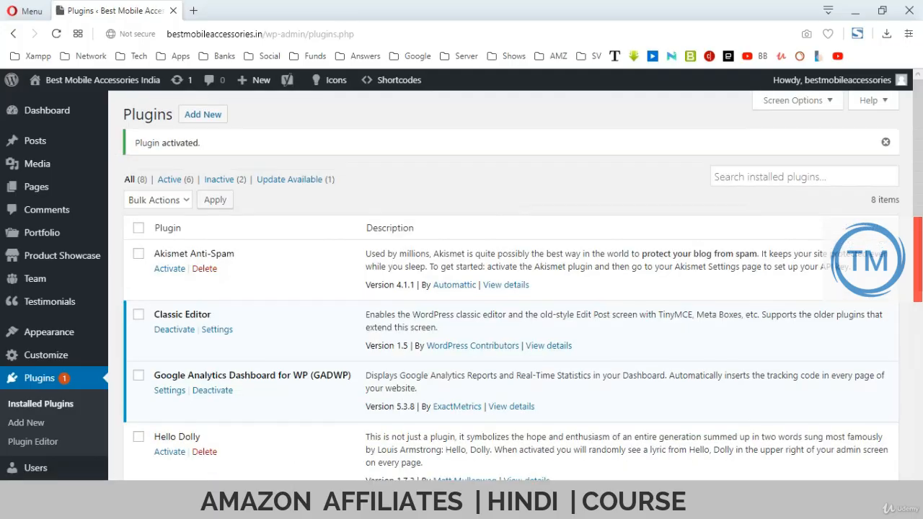
left_click(35, 141)
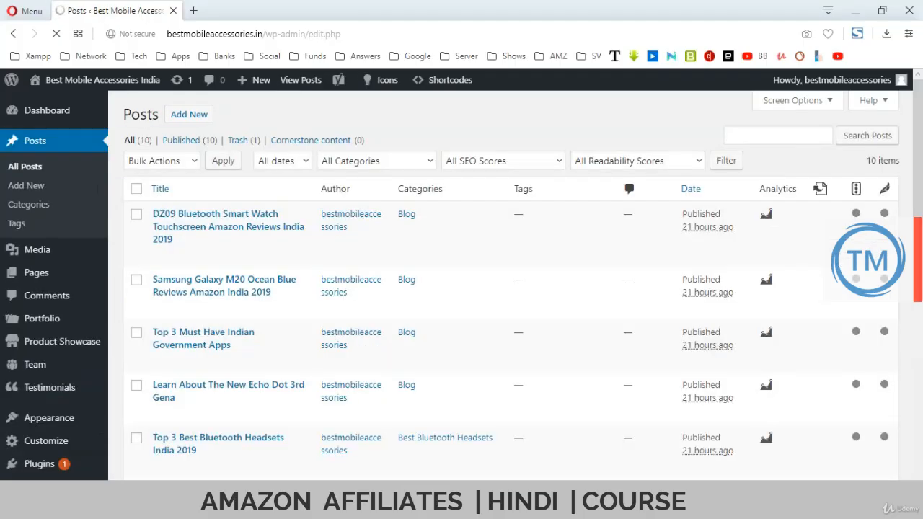
left_click(232, 227)
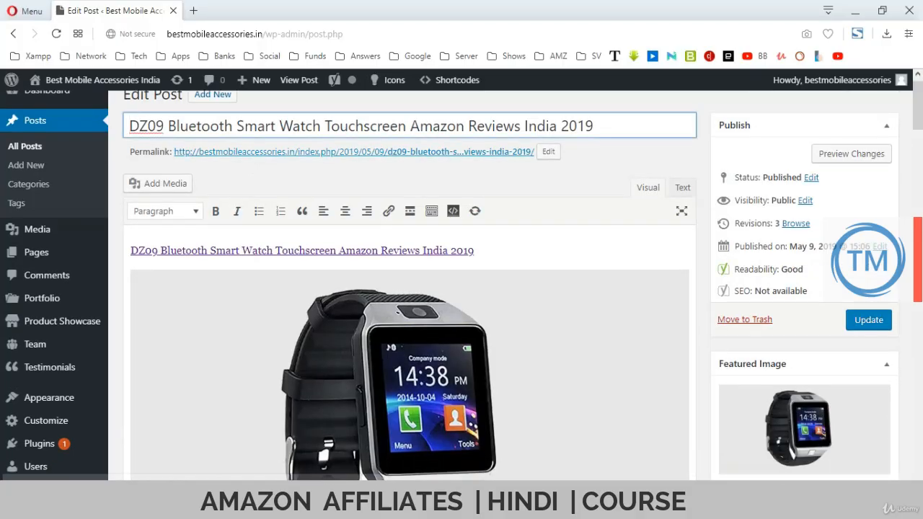
scroll(410, 303, "down", 10)
scroll(410, 288, "down", 8)
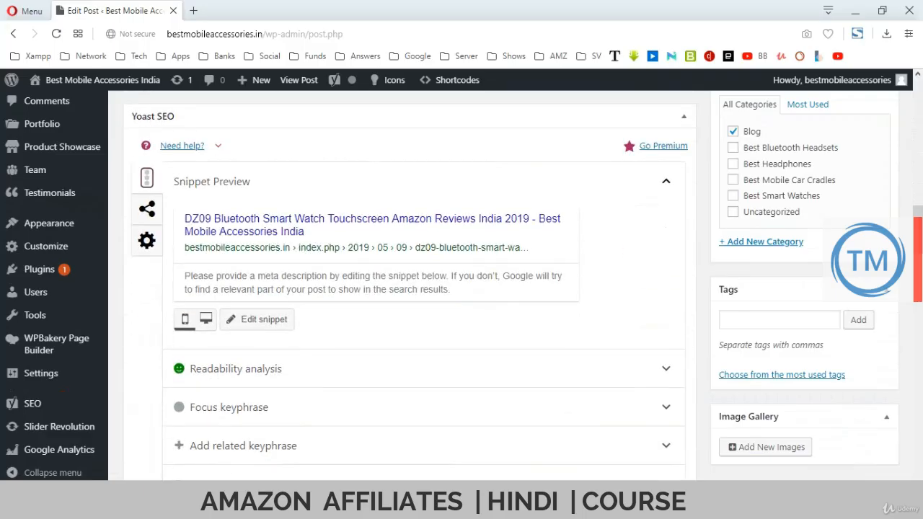
scroll(409, 289, "up", 2)
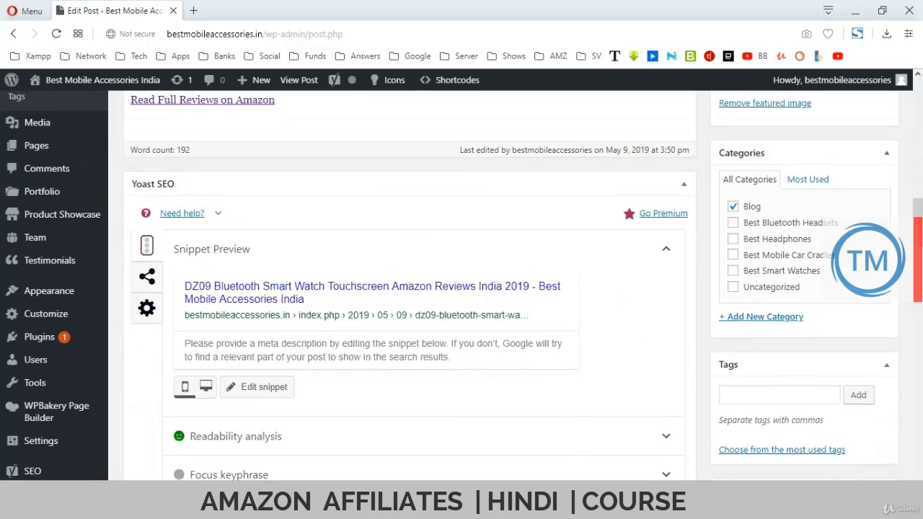
scroll(410, 288, "down", 5)
scroll(410, 288, "up", 7)
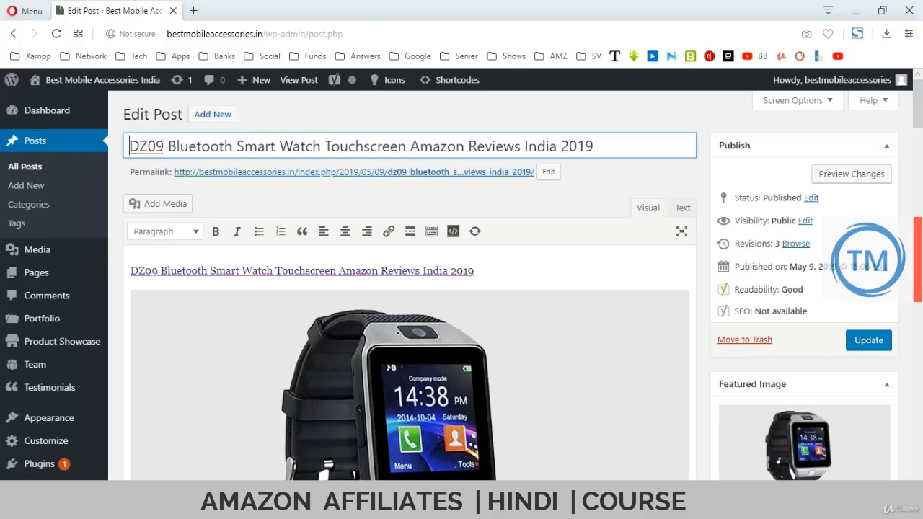
Copy the full title of the DZ09 Bluetooth Smart Watch post.
left_click(320, 147)
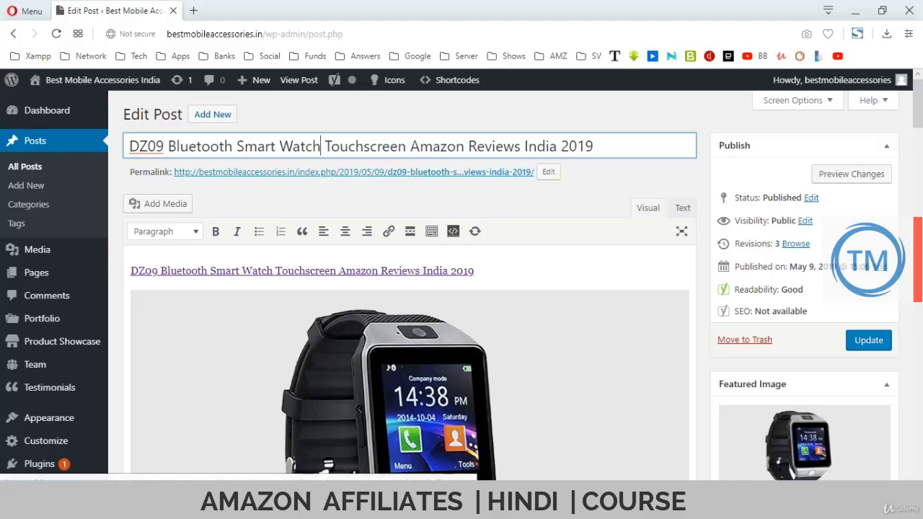
key("Home")
key("shift+End")
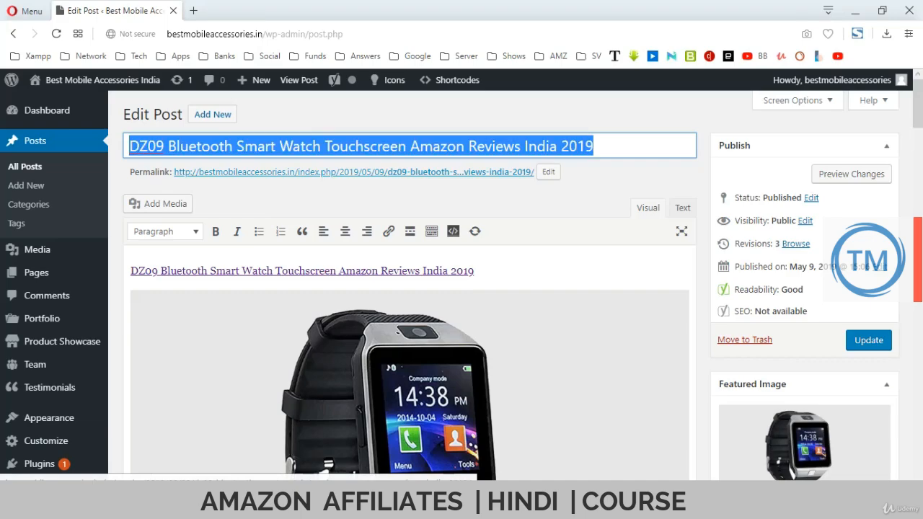
left_click(321, 146)
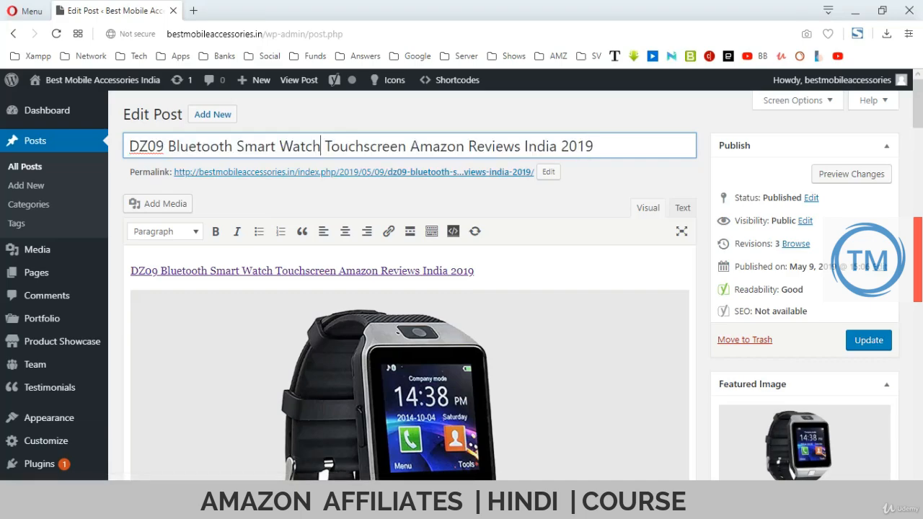
key("shift+Home")
left_click(348, 147)
left_click(325, 146)
key("Home")
key("shift+End")
key("ctrl+c")
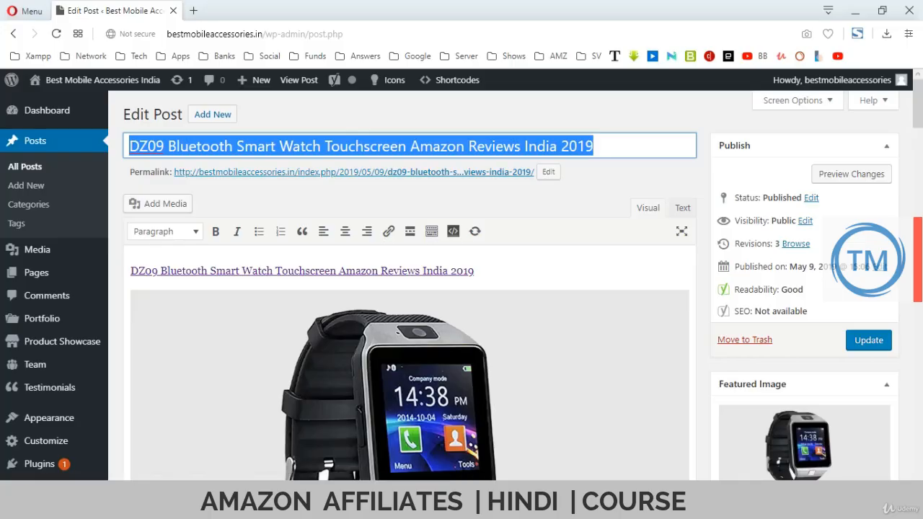
Set the post's Yoast SEO focus keyphrase to the copied title "DZ09 Bluetooth Smart Watch Touchscreen Amazon Reviews India 2019".
scroll(410, 289, "down", 15)
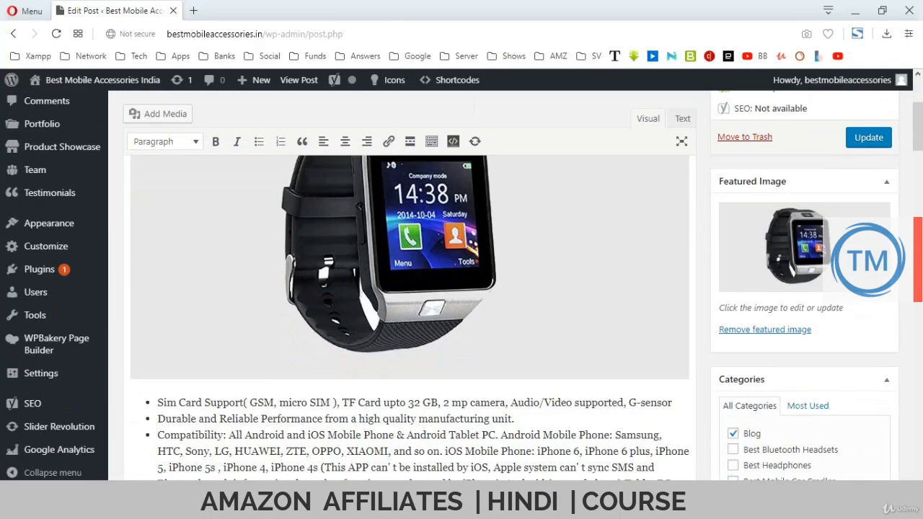
scroll(410, 288, "down", 3)
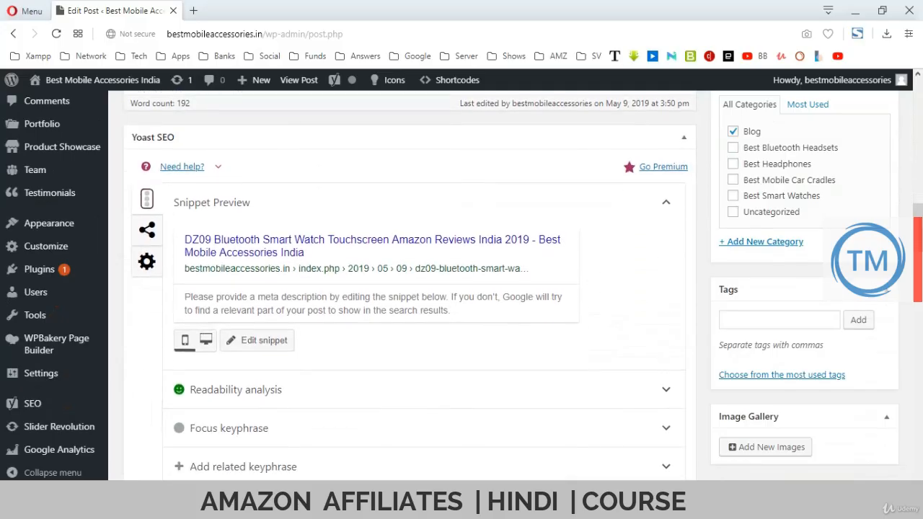
left_click(259, 360)
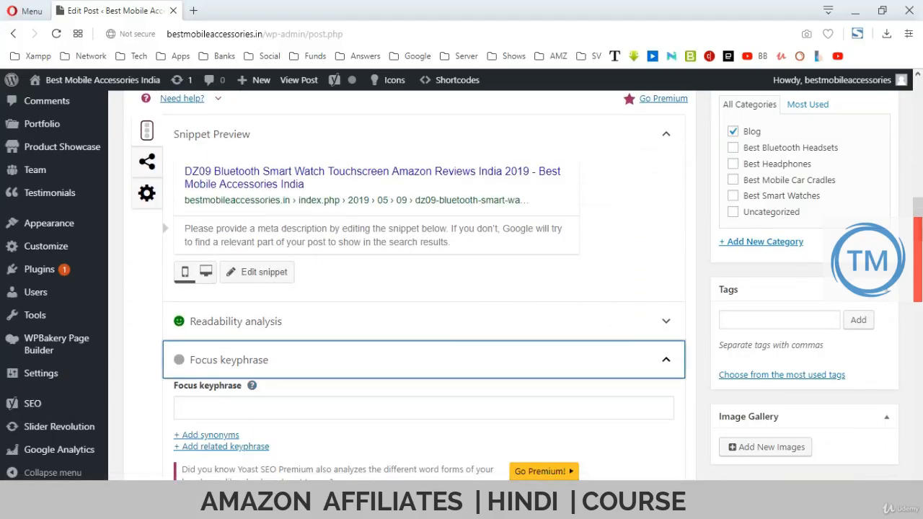
left_click(289, 408)
key("ctrl+v")
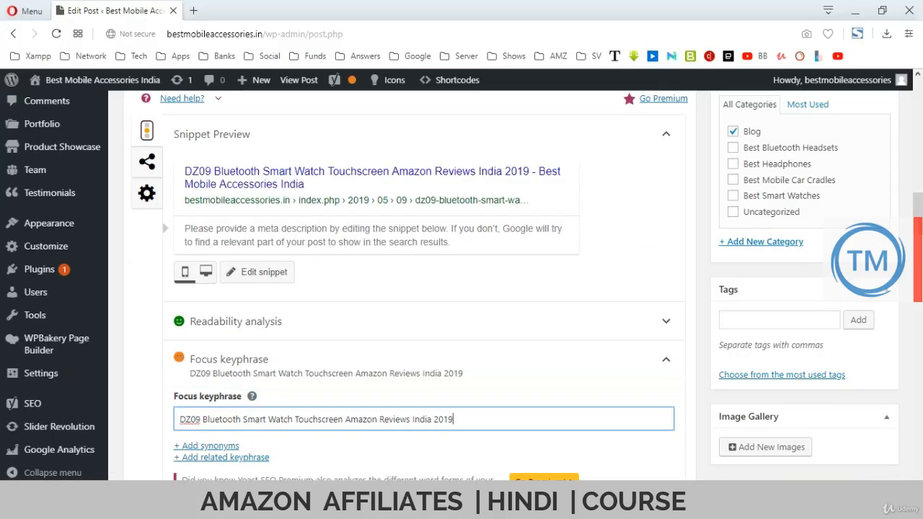
Review the problems, improvements and good results in the focus keyphrase analysis, along with the post's content.
scroll(410, 289, "down", 1)
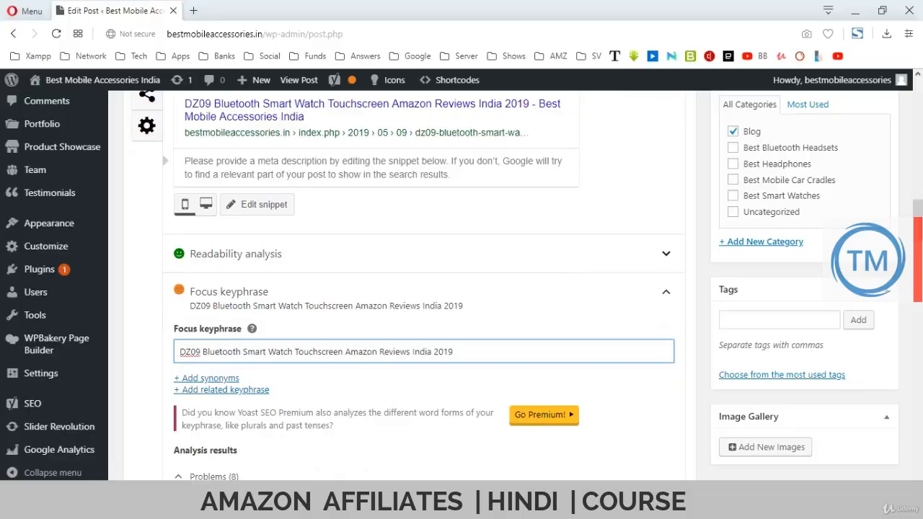
scroll(424, 289, "down", 4)
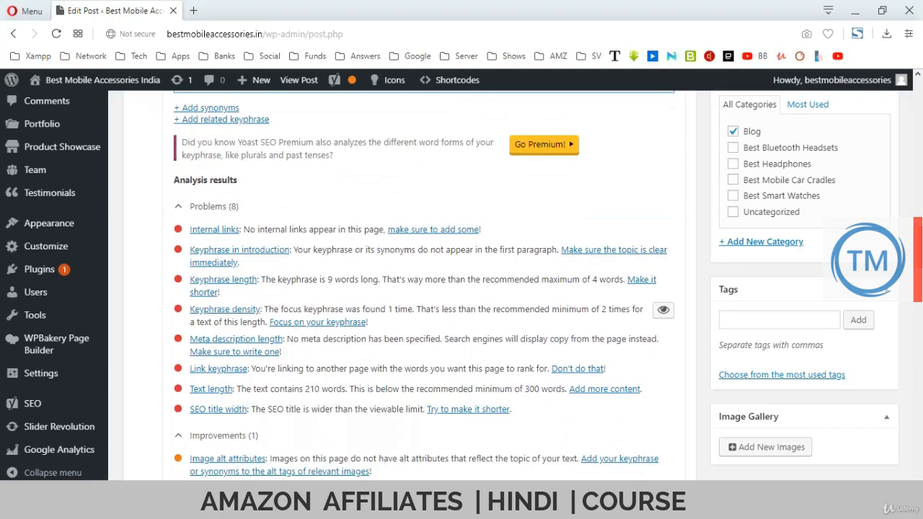
scroll(424, 288, "down", 3)
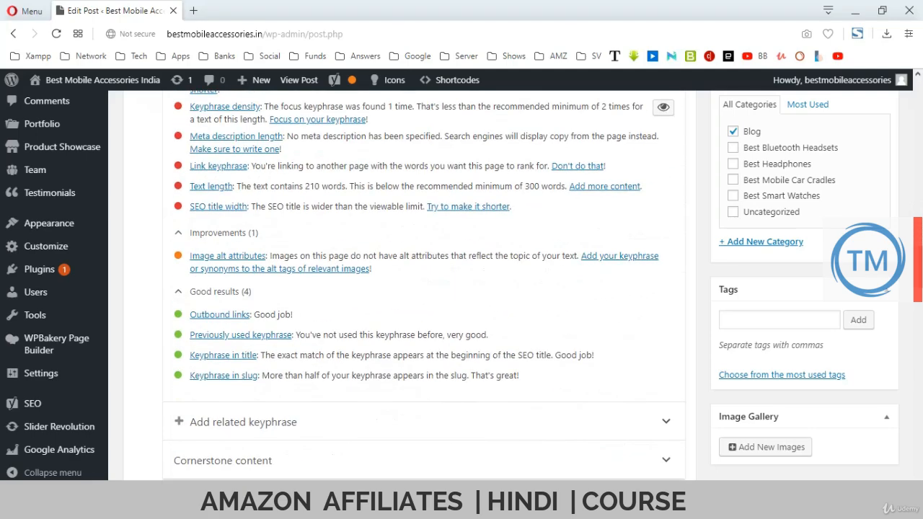
scroll(424, 288, "up", 3)
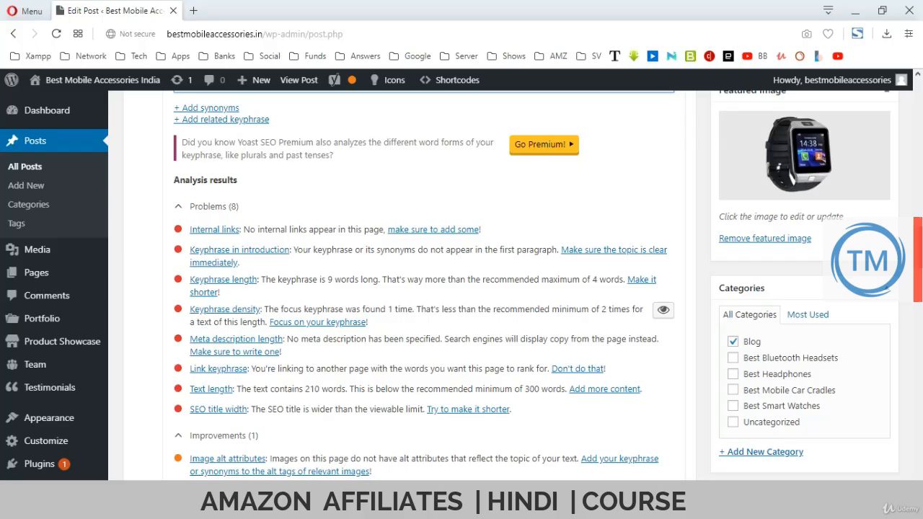
scroll(426, 289, "up", 1)
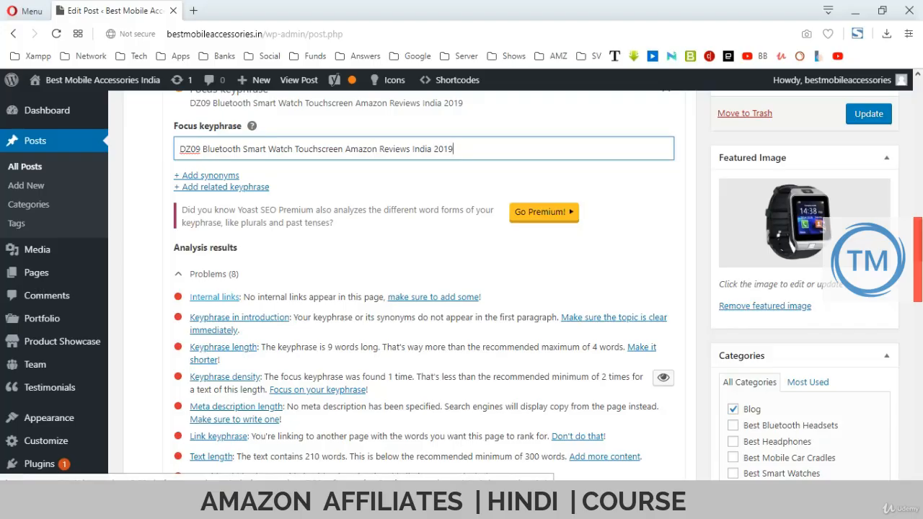
scroll(404, 288, "up", 15)
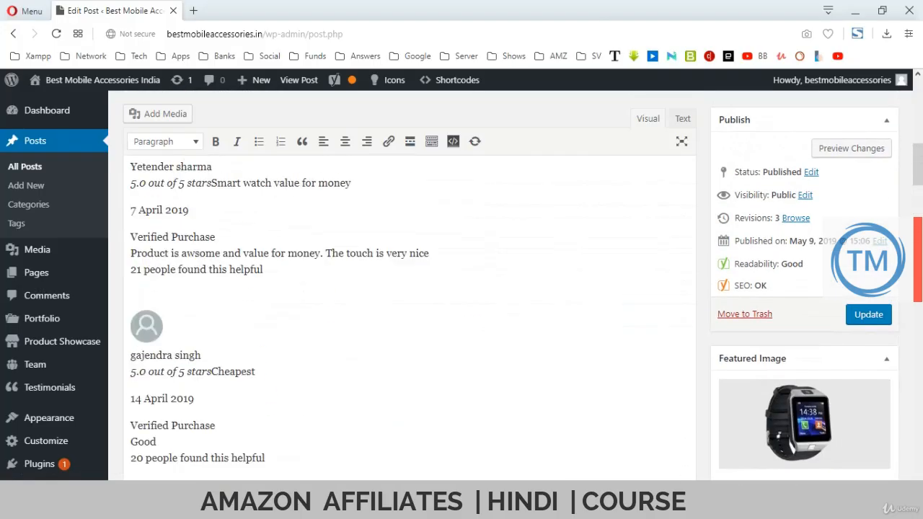
Link the text "Durable and Reliable Performance" in the feature list to the existing post "Samsung Galaxy M20 Ocean Blue Reviews Amazon India 2019".
scroll(410, 317, "up", 3)
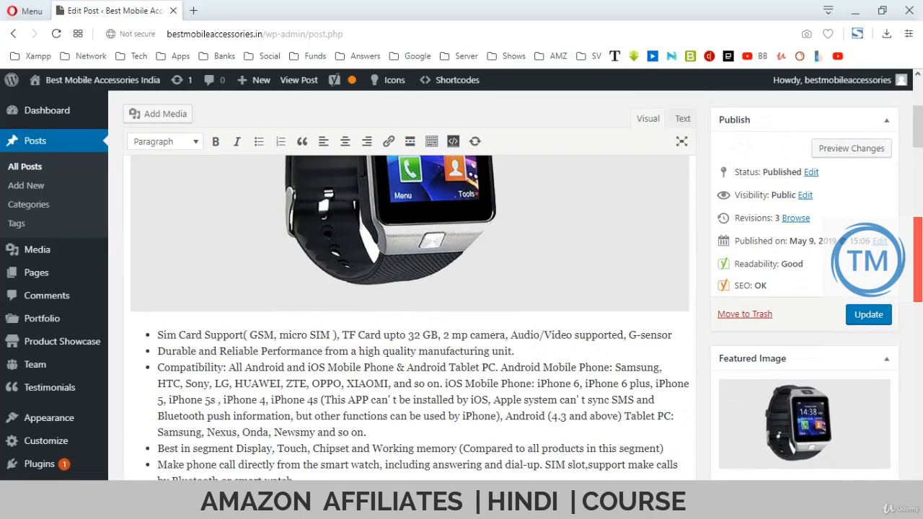
left_click_drag(157, 351, 323, 352)
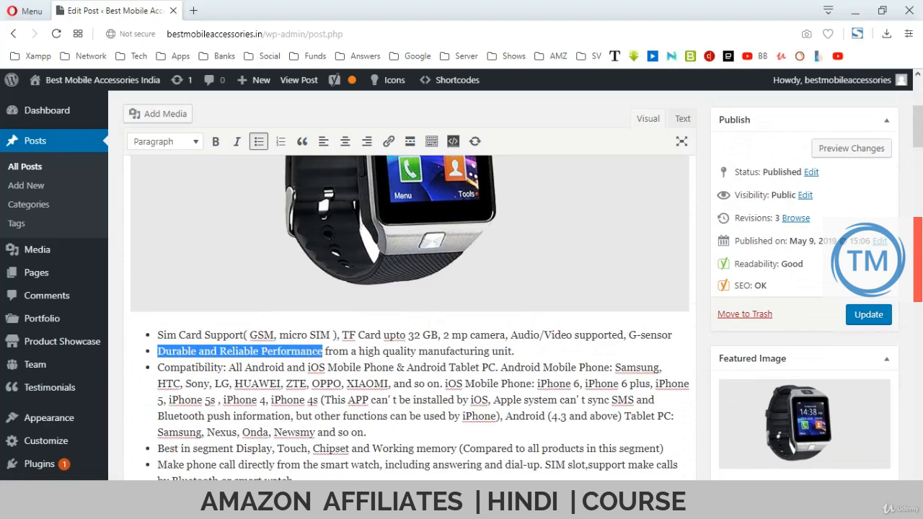
left_click(388, 142)
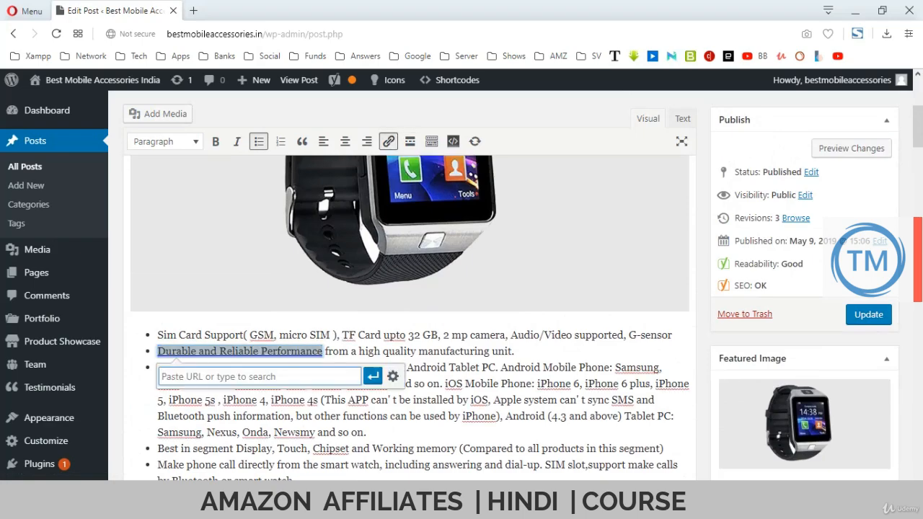
left_click(392, 376)
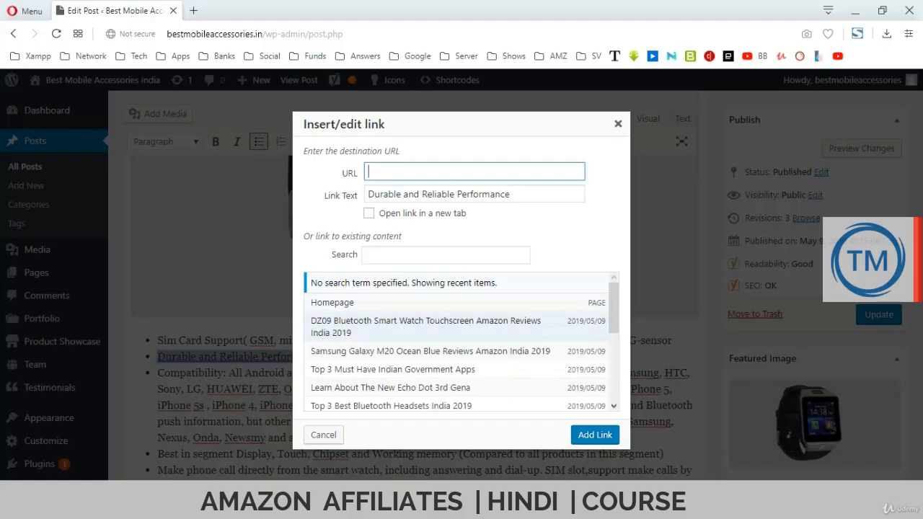
left_click(432, 351)
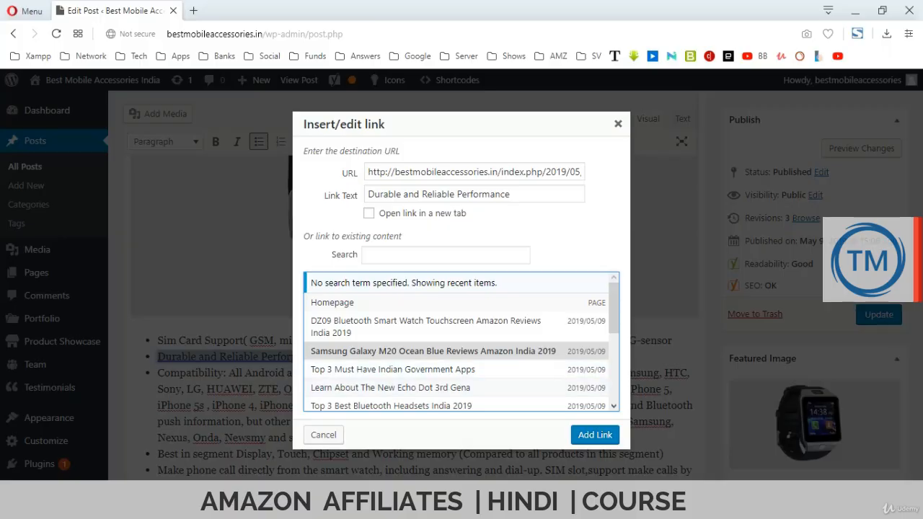
left_click(595, 435)
Check the keyphrase analysis problems and remove the Amazon link from the title line that opens the post content.
scroll(410, 289, "down", 15)
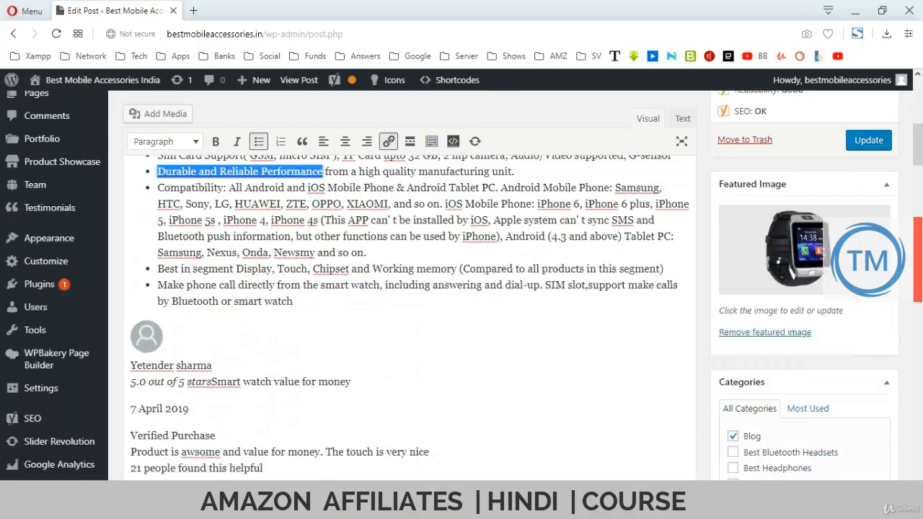
scroll(409, 289, "down", 7)
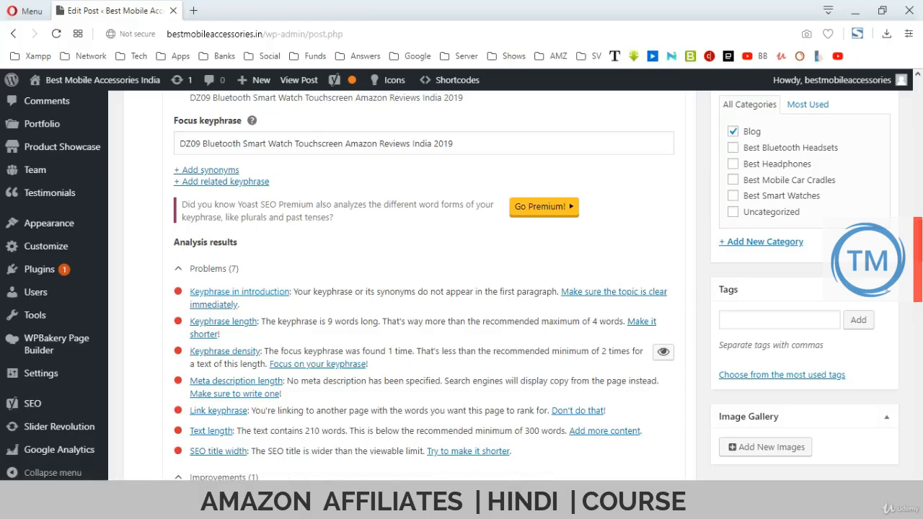
scroll(410, 288, "up", 10)
scroll(409, 288, "up", 6)
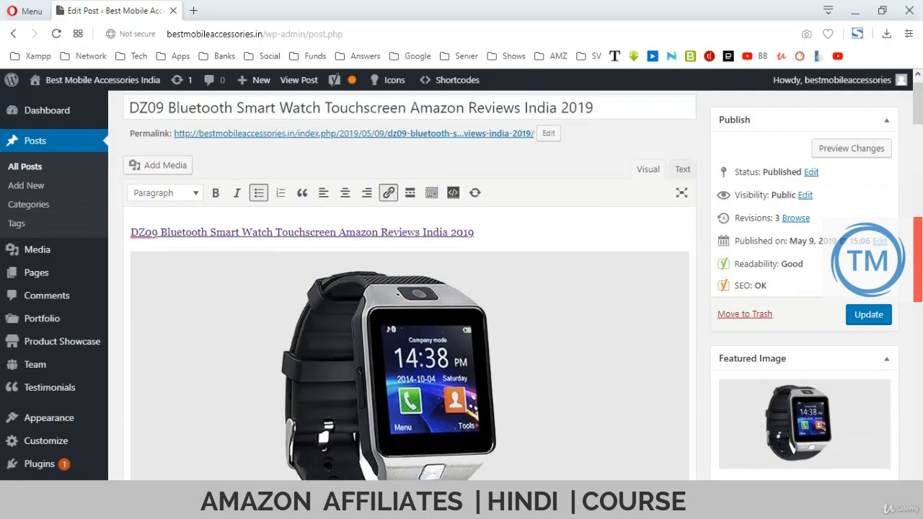
triple_click(321, 270)
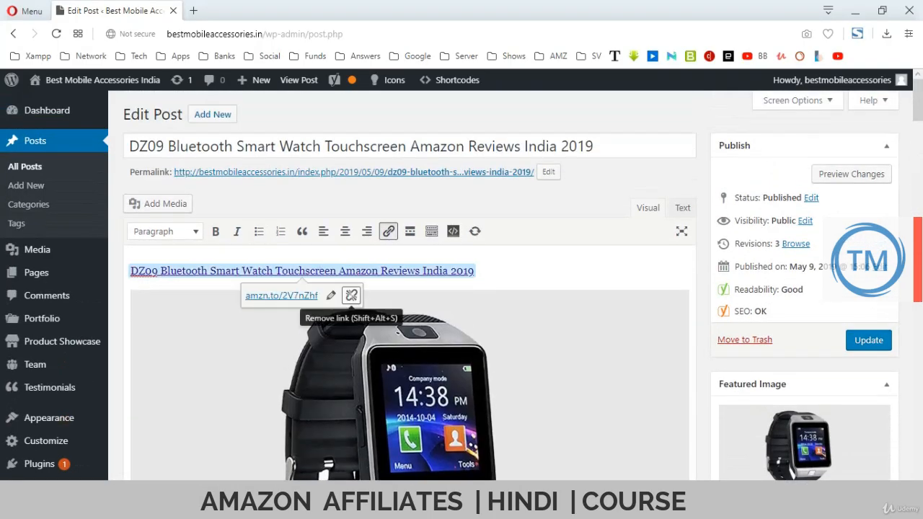
left_click(350, 294)
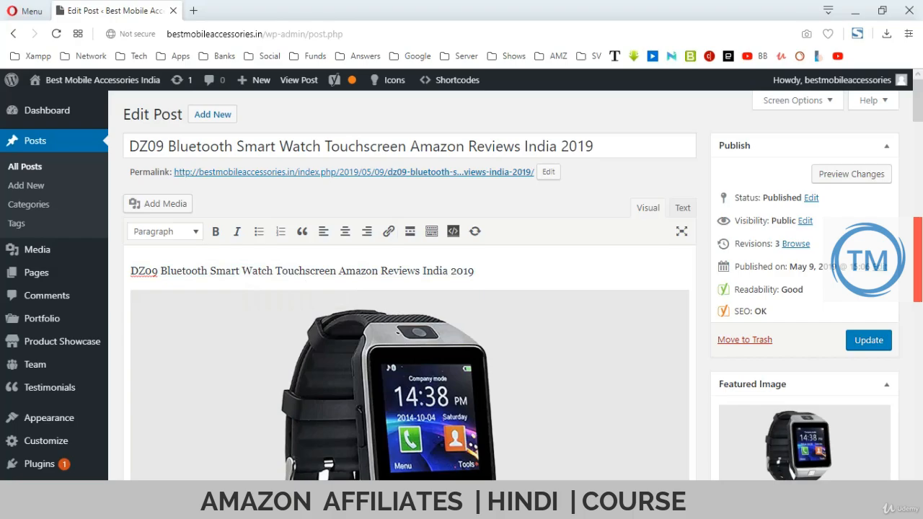
left_click(409, 375)
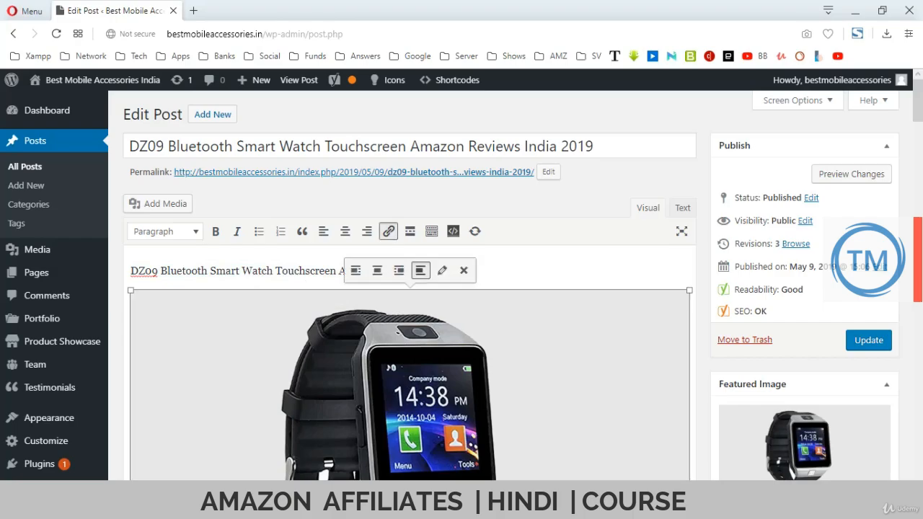
left_click(493, 271)
Shorten the Yoast SEO focus keyphrase to "DZ09 Bluetooth Smart Watch".
scroll(410, 325, "down", 20)
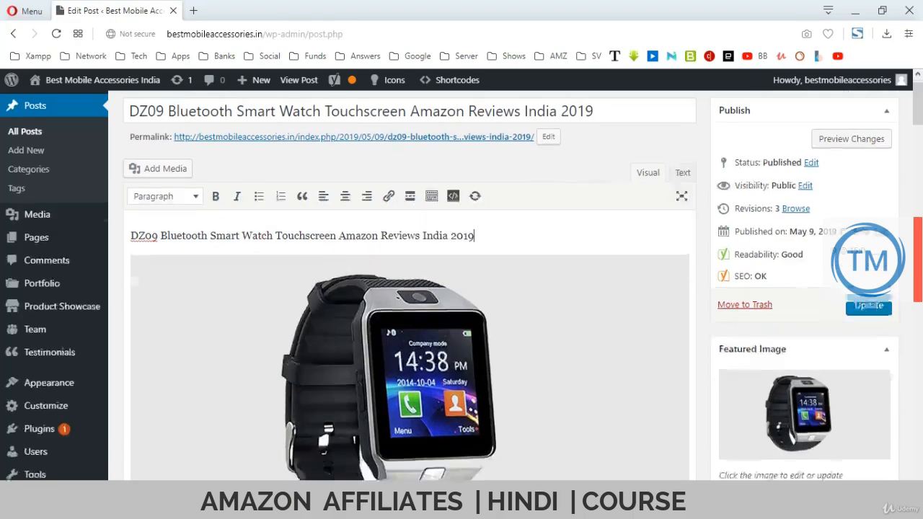
scroll(410, 289, "down", 10)
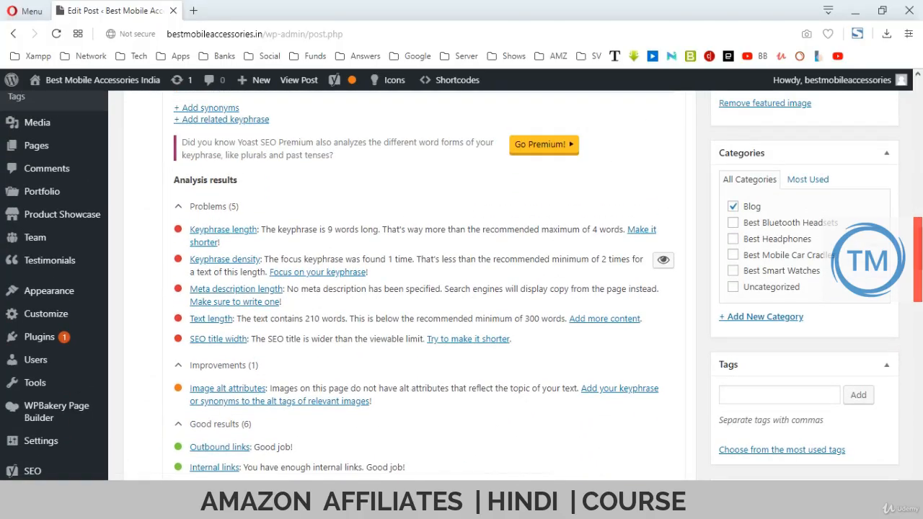
scroll(409, 289, "up", 3)
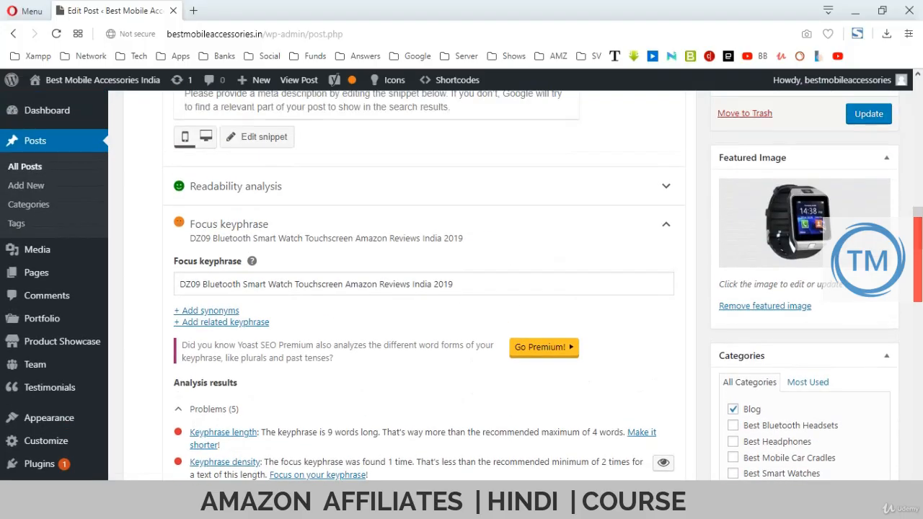
left_click_drag(453, 284, 243, 262)
left_click(303, 260)
left_click(293, 284)
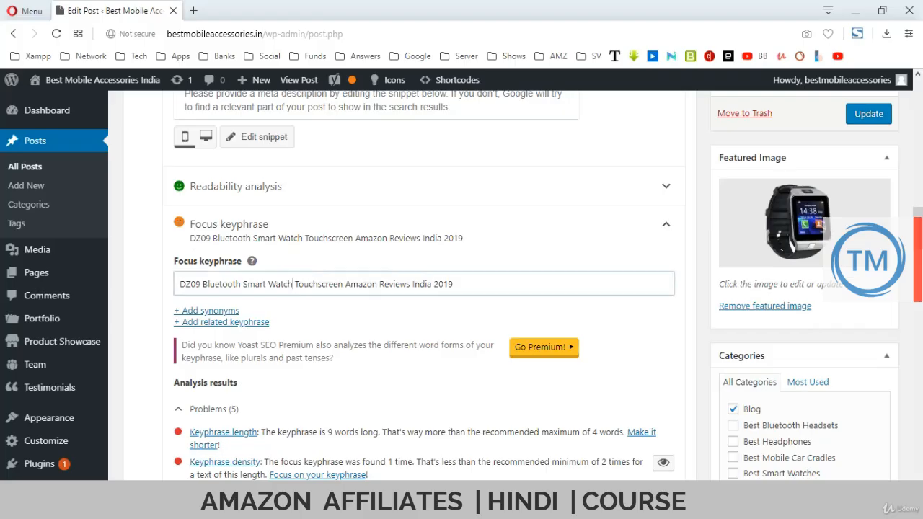
key("shift+End")
key("Delete")
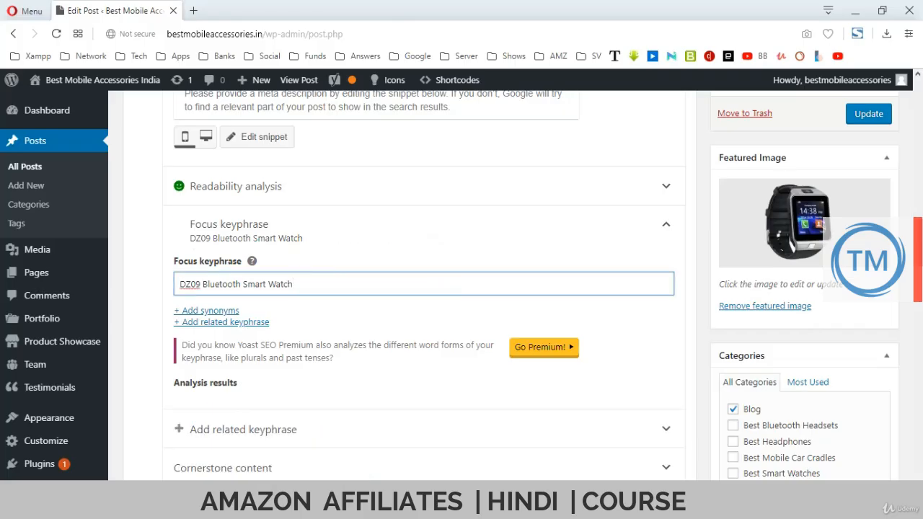
Check the post's title and opening line for the shortened keyphrase and review the updated analysis results.
scroll(404, 288, "up", 20)
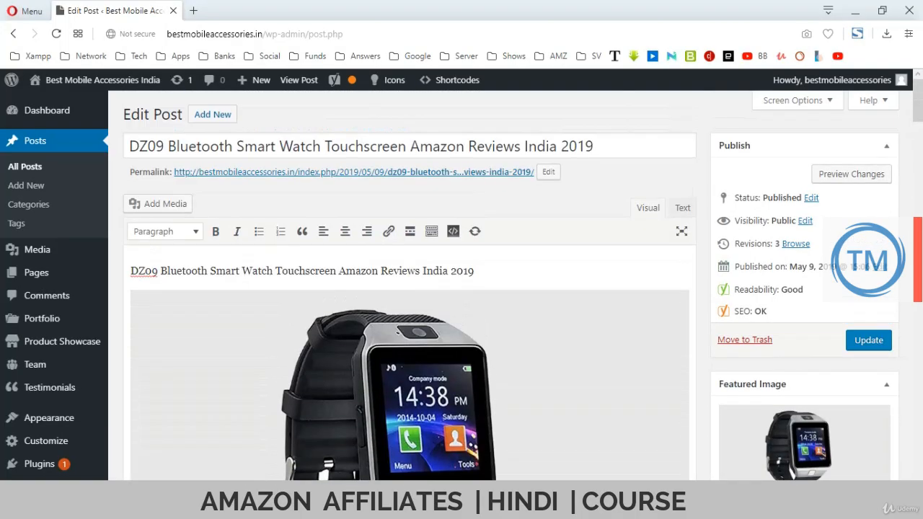
left_click(340, 146)
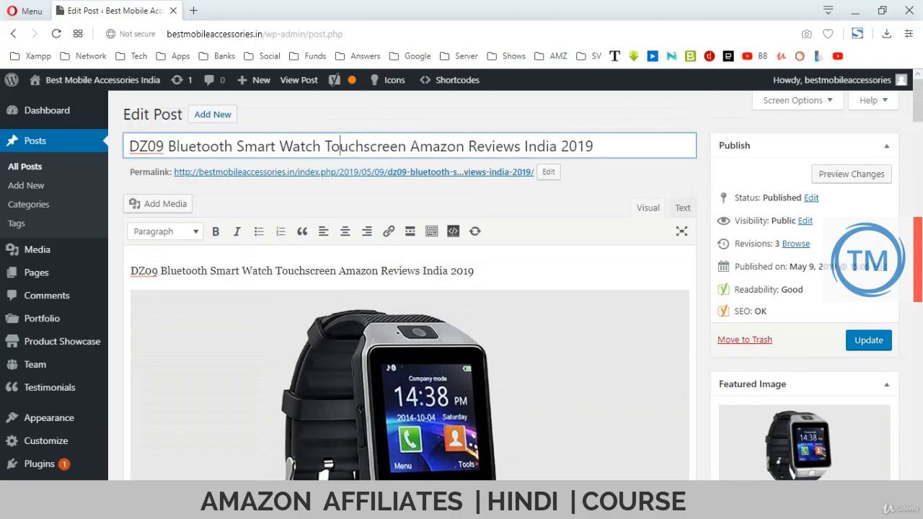
left_click(201, 146)
left_click(259, 271)
scroll(404, 289, "down", 20)
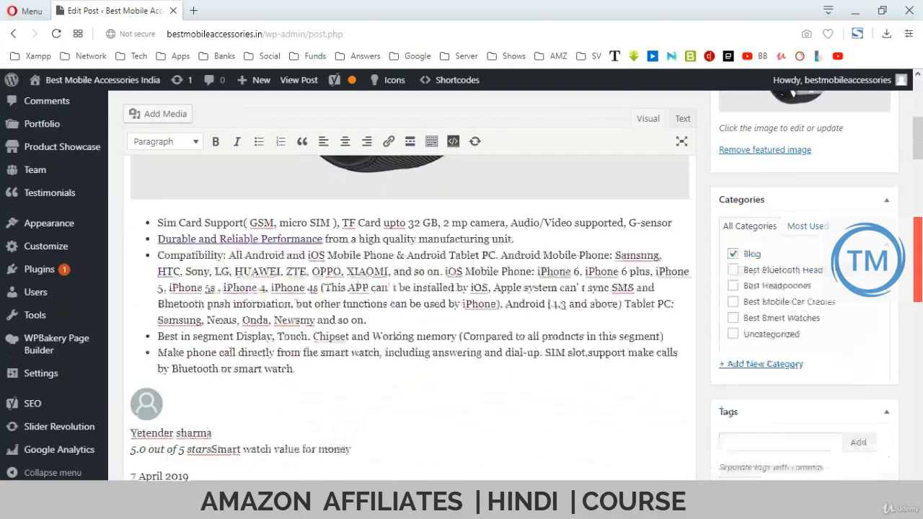
scroll(404, 288, "down", 3)
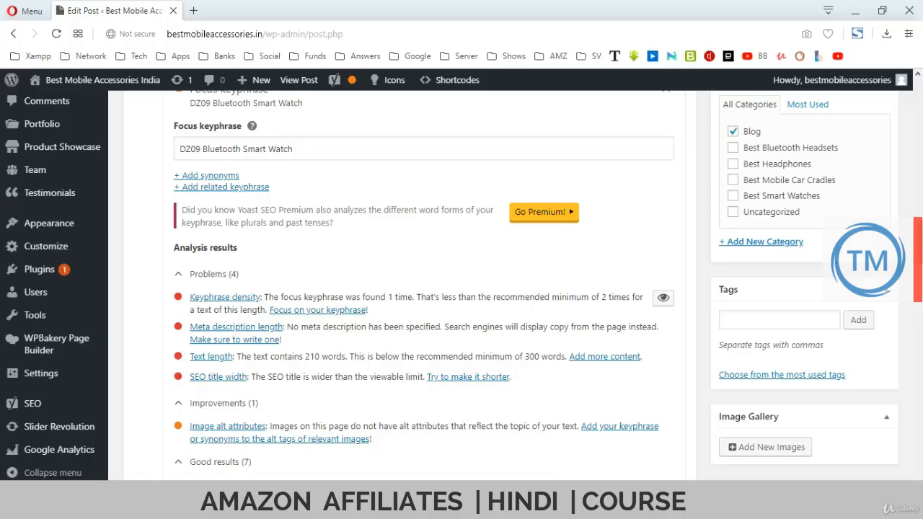
Reuse the focus keyphrase in a new paragraph below the opening line, reading "DZ09 Bluetooth Smart Watch Buy Now from Amazon".
triple_click(236, 149)
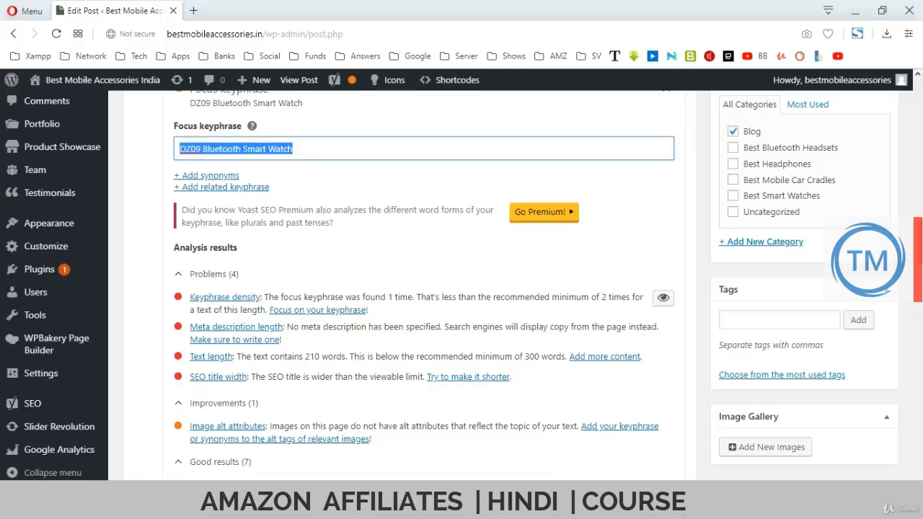
scroll(410, 289, "up", 20)
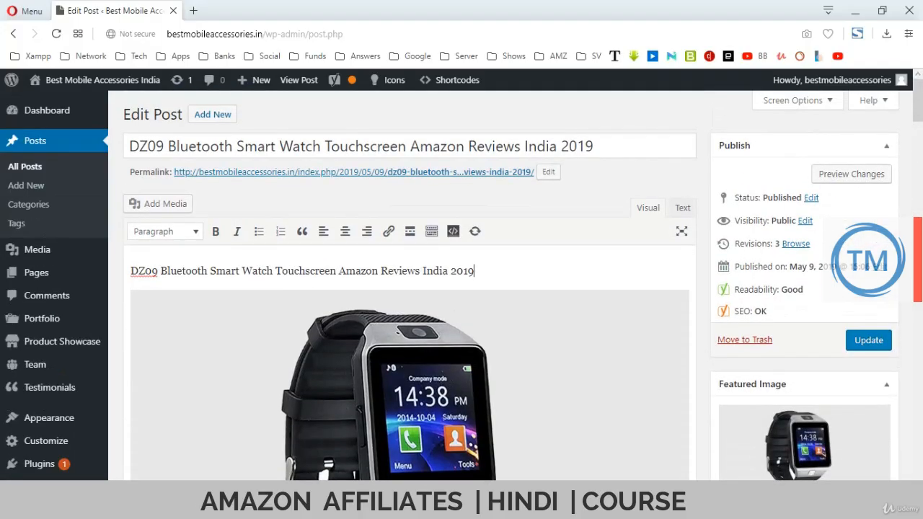
key("Return")
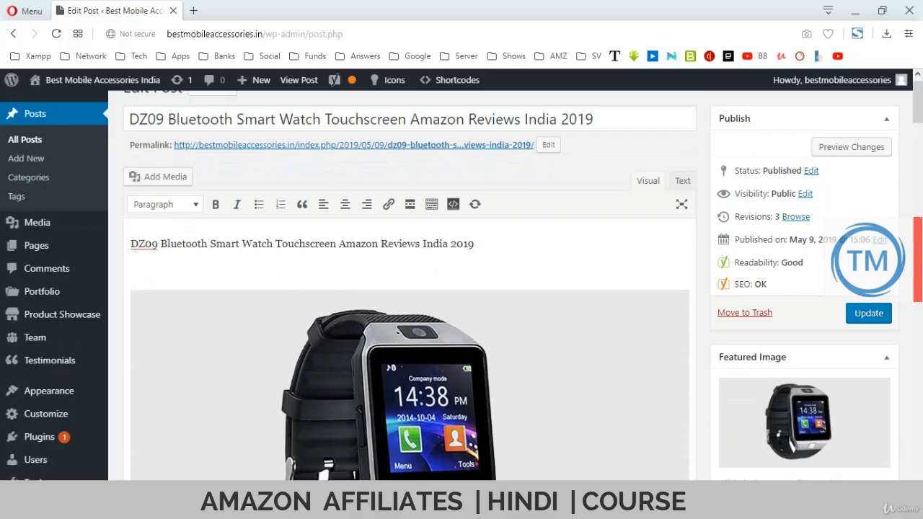
type("DZ09 Bluetooth Smart Watch")
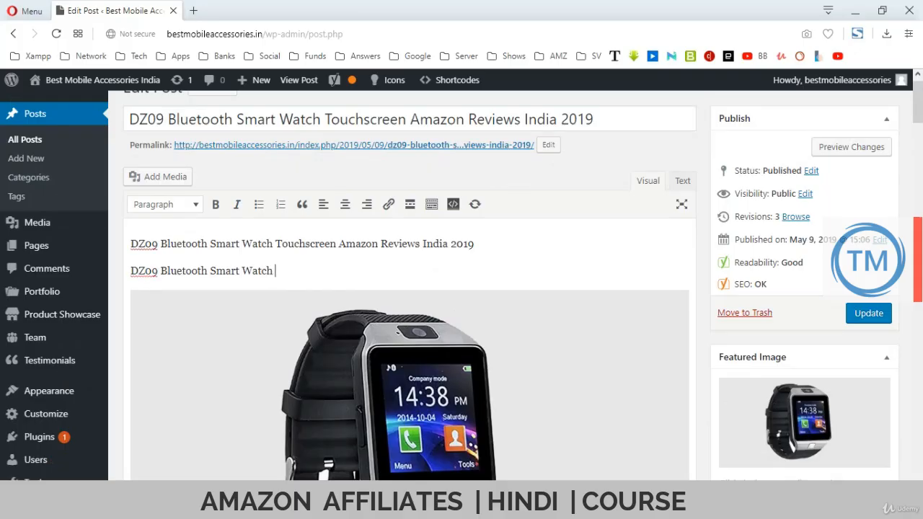
type(" Buy Now from Amazon")
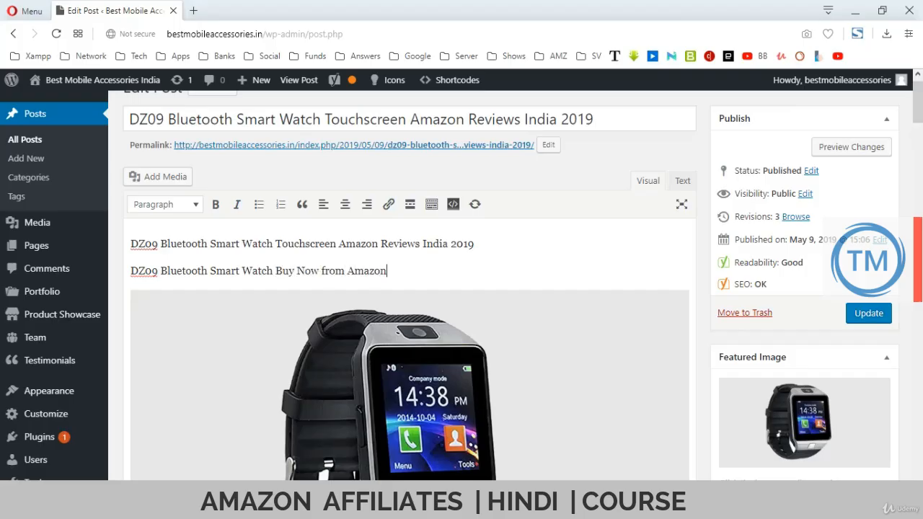
Copy the URL of the "Read Full Reviews on Amazon" link at the end of the post, leaving that link as it is.
scroll(410, 324, "down", 15)
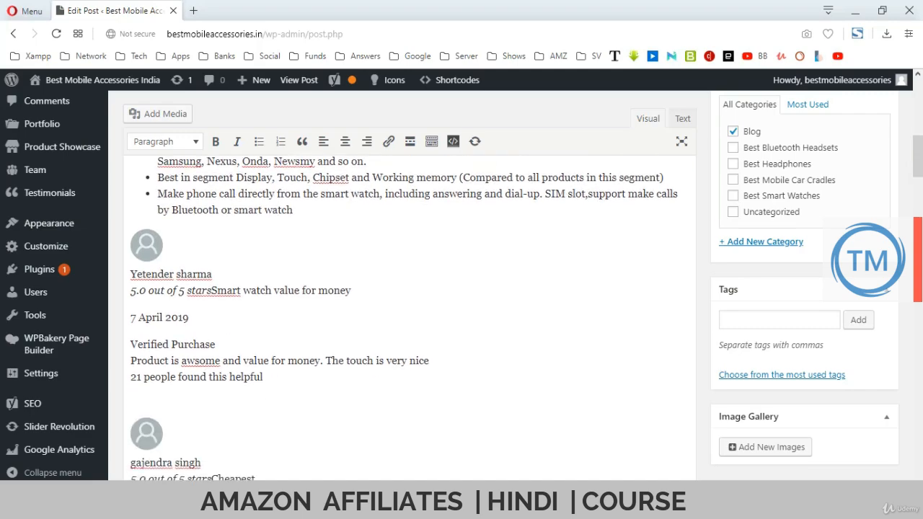
scroll(232, 323, "down", 1)
left_click(232, 323)
left_click(231, 296)
key("ctrl+c")
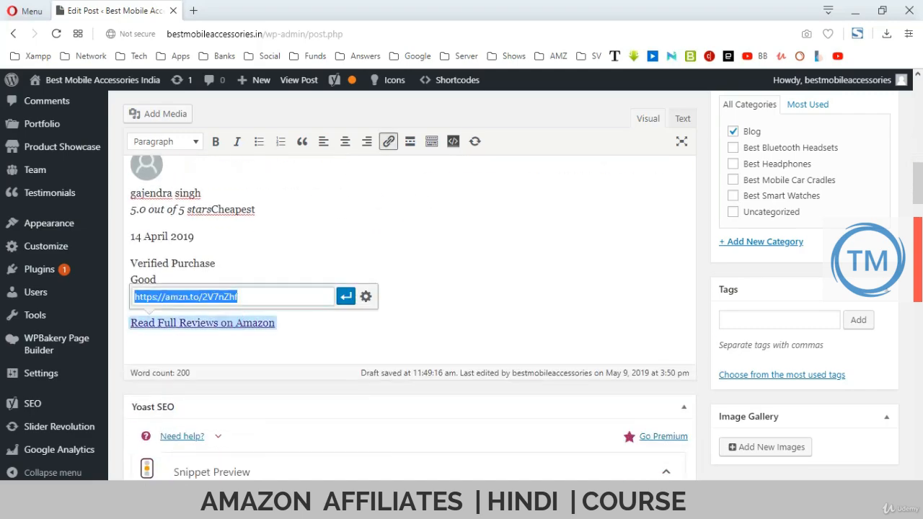
left_click(347, 296)
scroll(410, 303, "up", 16)
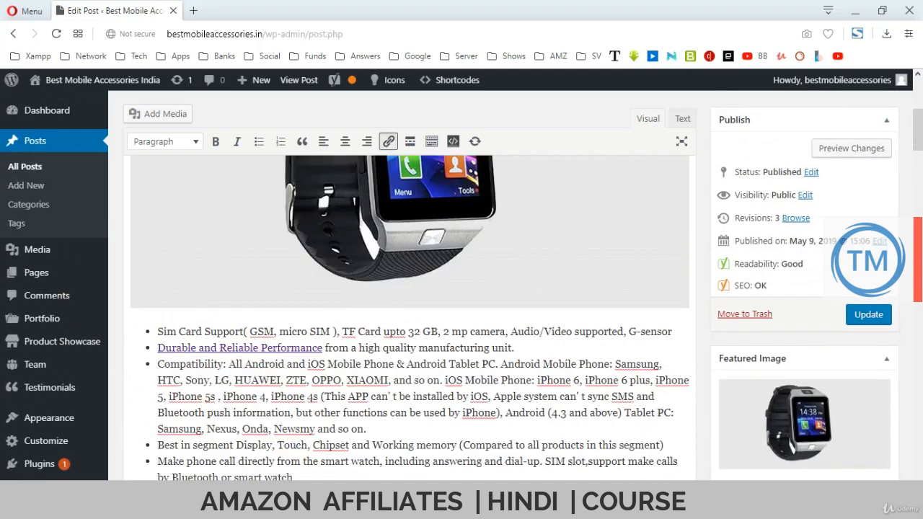
left_click(388, 298)
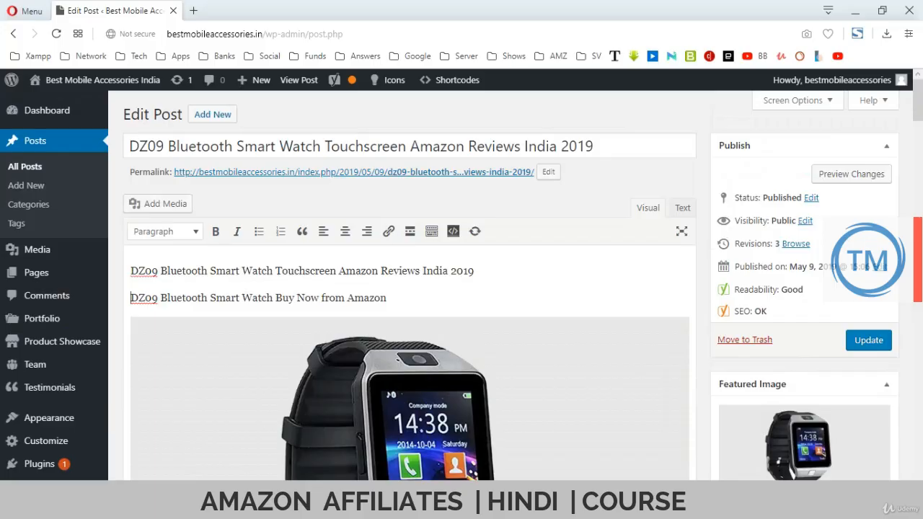
key("shift+Left")
key("shift+Left")
key("shift+Left")
key("shift+Left")
key("shift+Left")
key("shift+Left")
key("shift+Left")
key("shift+Left")
key("shift+Left")
key("shift+Left")
key("shift+Left")
key("shift+Left")
key("shift+Left")
key("shift+Left")
key("shift+Left")
key("shift+Left")
key("shift+Left")
key("shift+Left")
key("shift+Left")
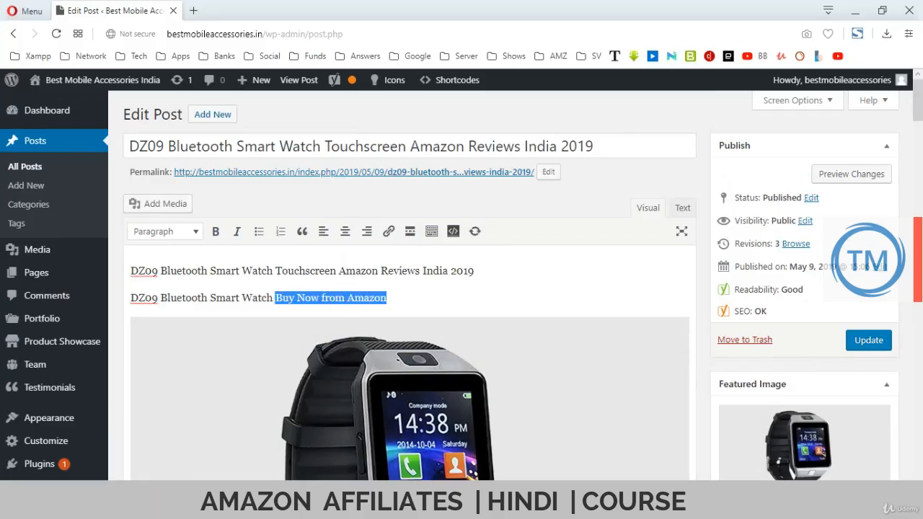
left_click(388, 231)
key("ctrl+v")
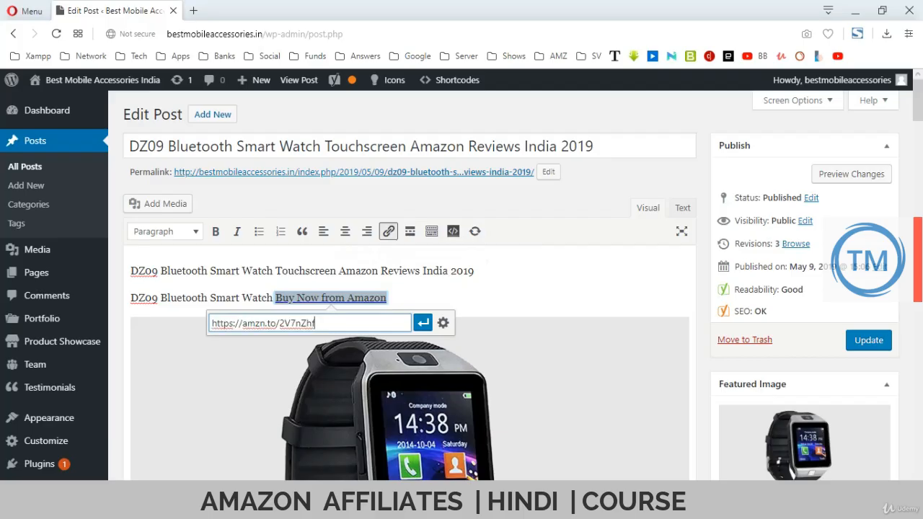
left_click(443, 323)
left_click(368, 212)
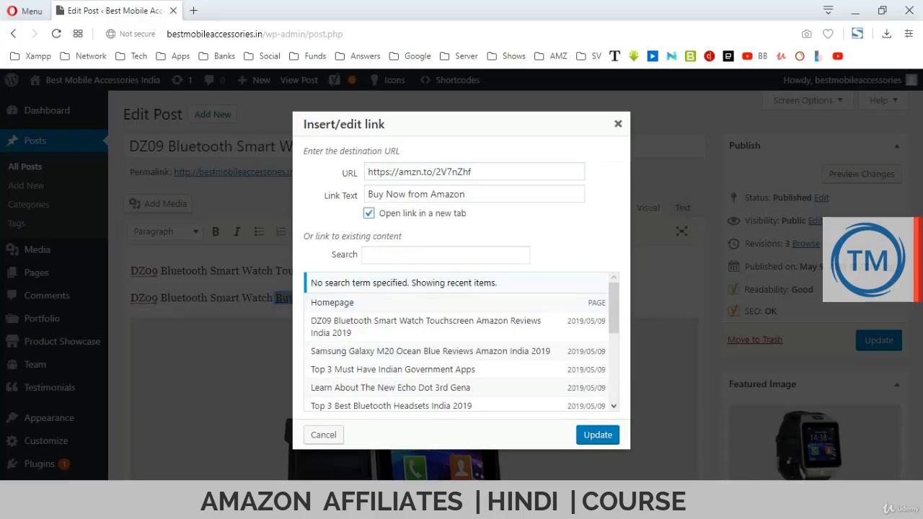
left_click(597, 434)
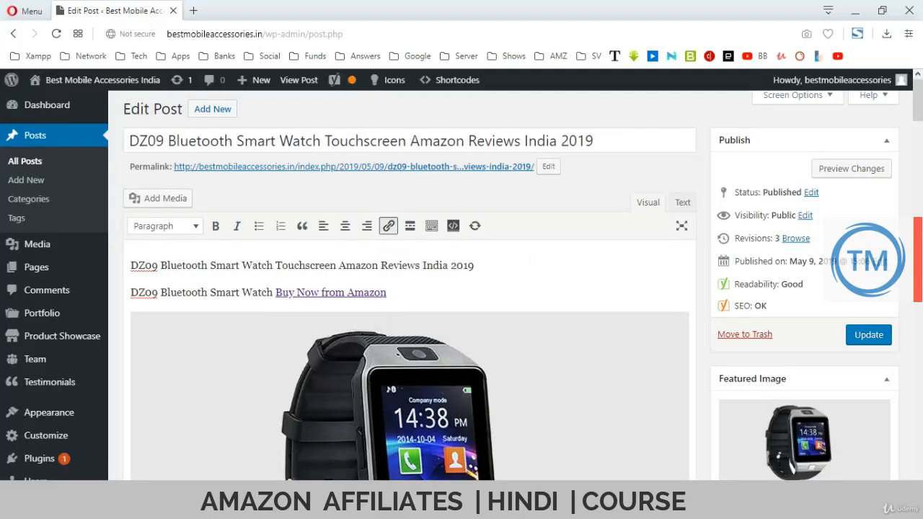
Copy the text "DZ09 Bluetooth Smart Watch" from the second paragraph and place the cursor at the end of that line.
key("Left")
key("shift+Home")
key("ctrl+c")
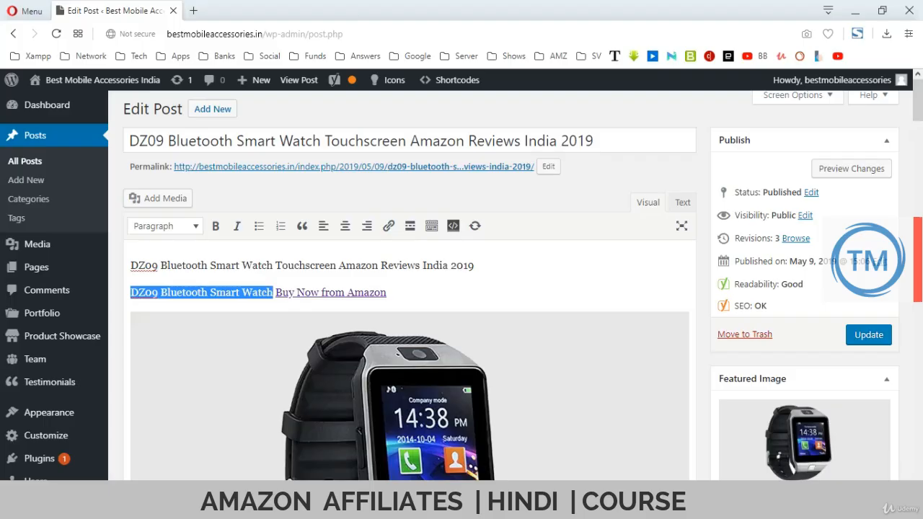
key("End")
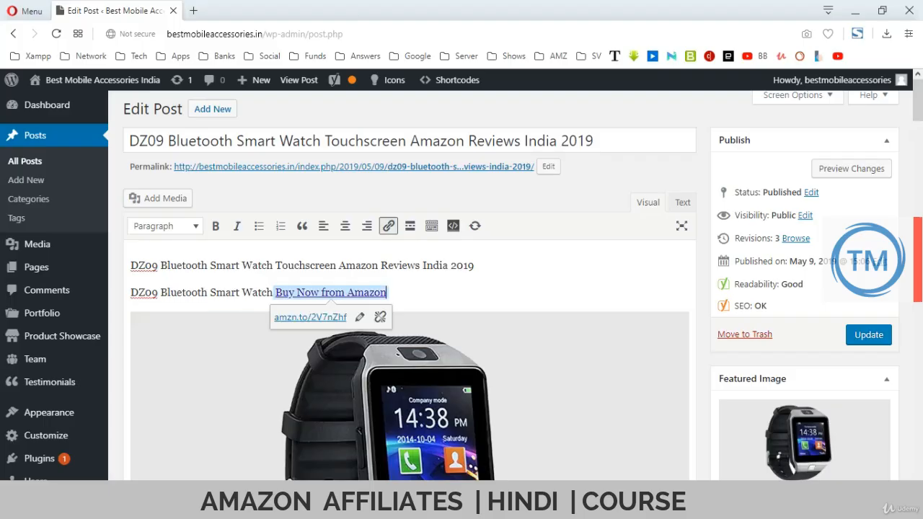
Insert the copied keyphrase "DZ09 Bluetooth Smart Watch" at the start of the first bullet, before "Sim Card Support".
left_click(474, 266)
scroll(410, 317, "down", 5)
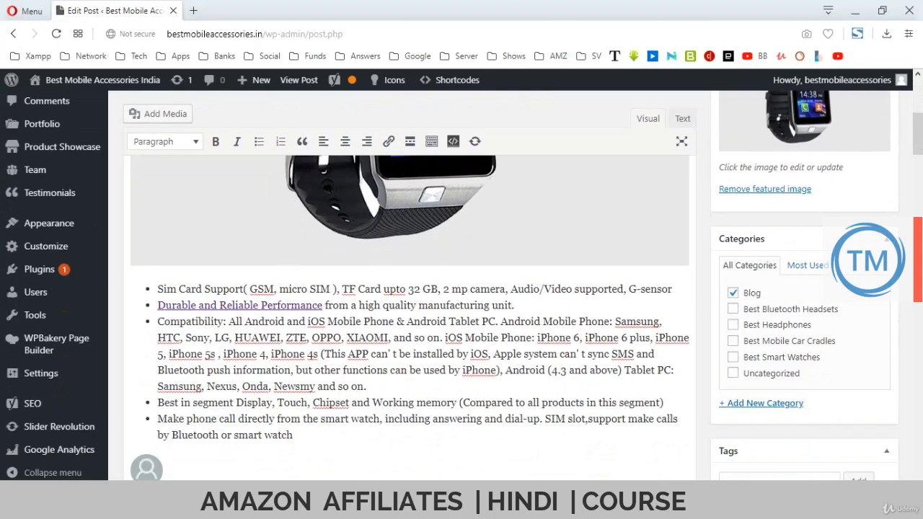
left_click(158, 290)
key("ctrl+v")
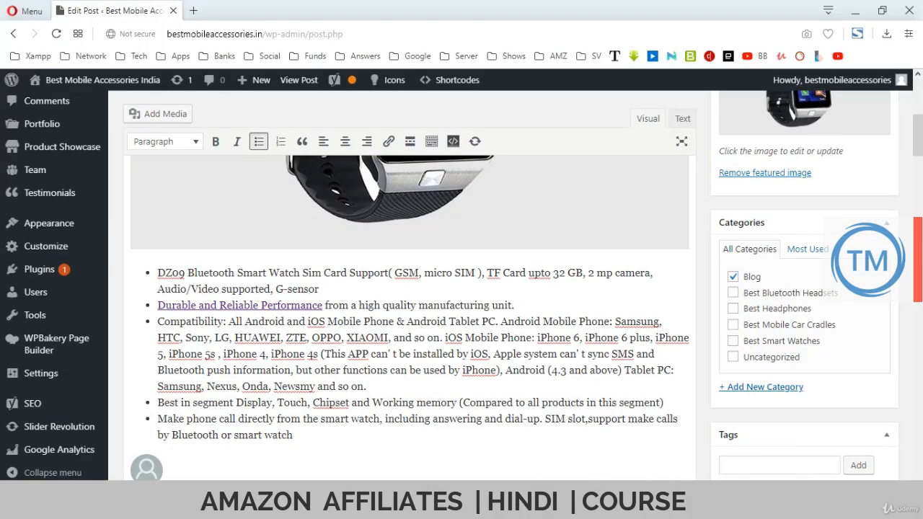
Add a paragraph directly above the bullet list reading "DZ09 Bluetooth Smart Watch Features :", reusing the copied keyphrase.
key("Return")
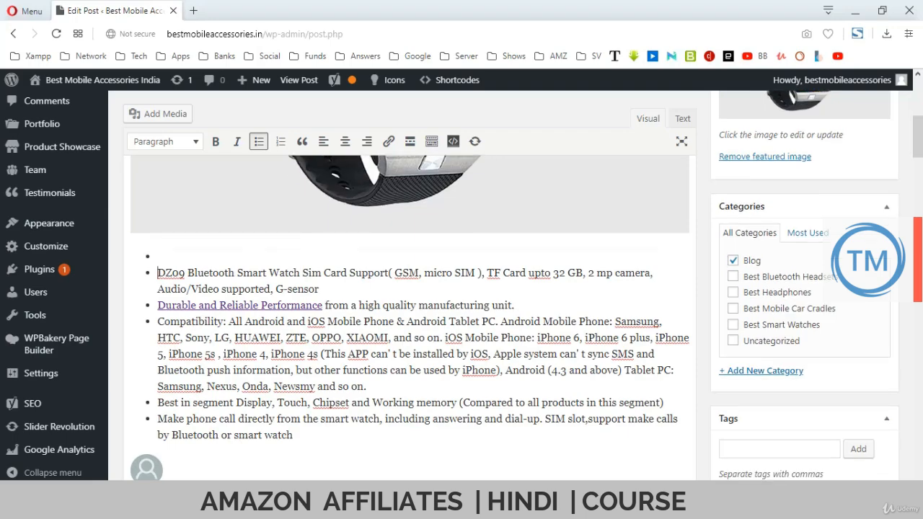
key("BackSpace")
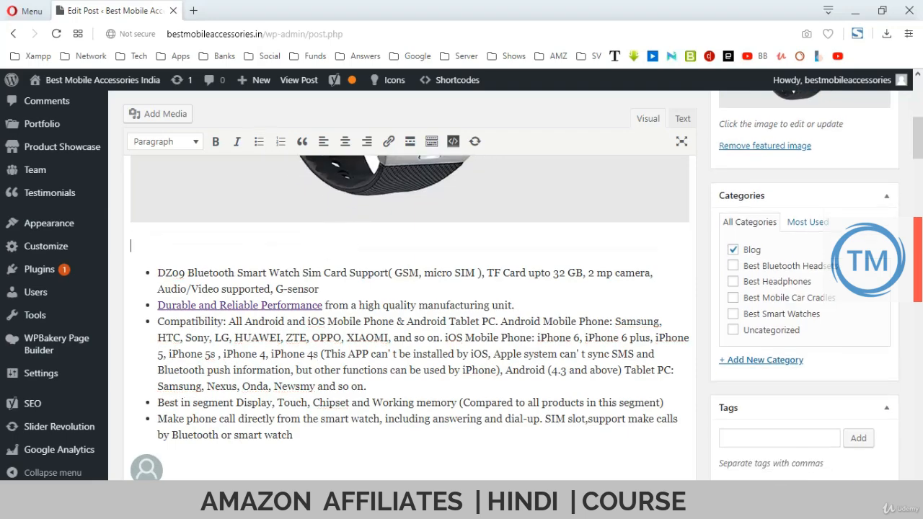
key("ctrl+v")
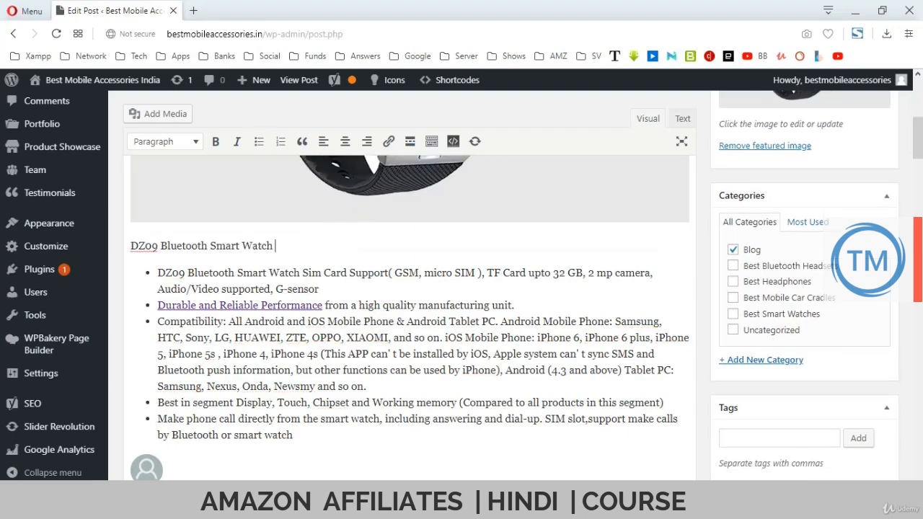
type("Features :")
Place the cursor at the start of the bullet beginning "Best in segment Display".
scroll(409, 288, "down", 1)
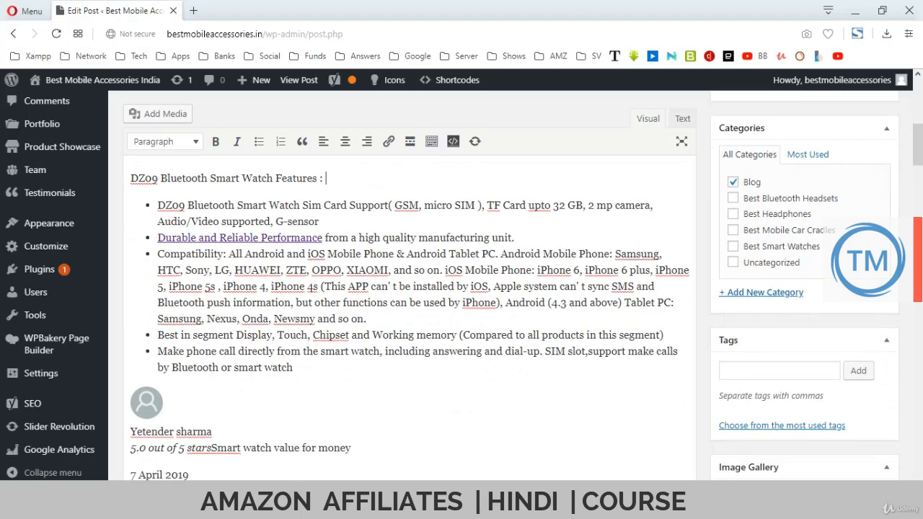
left_click(223, 335)
key("Home")
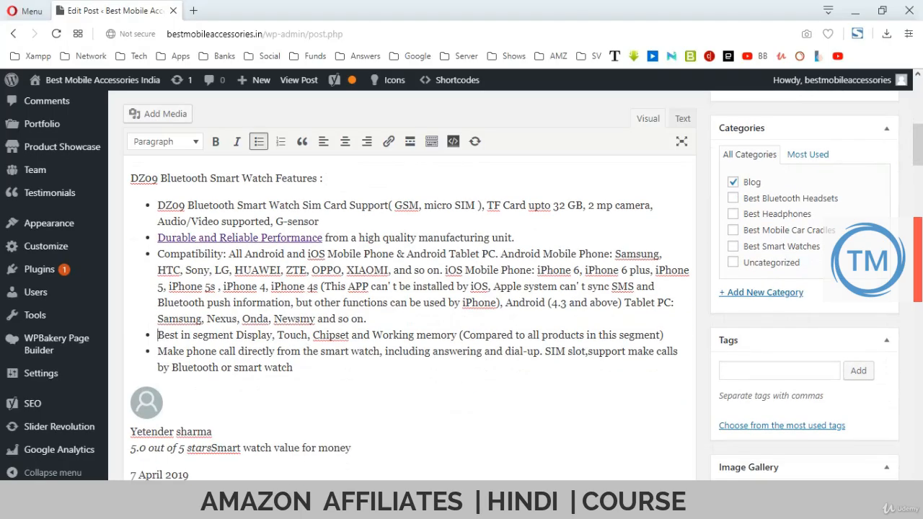